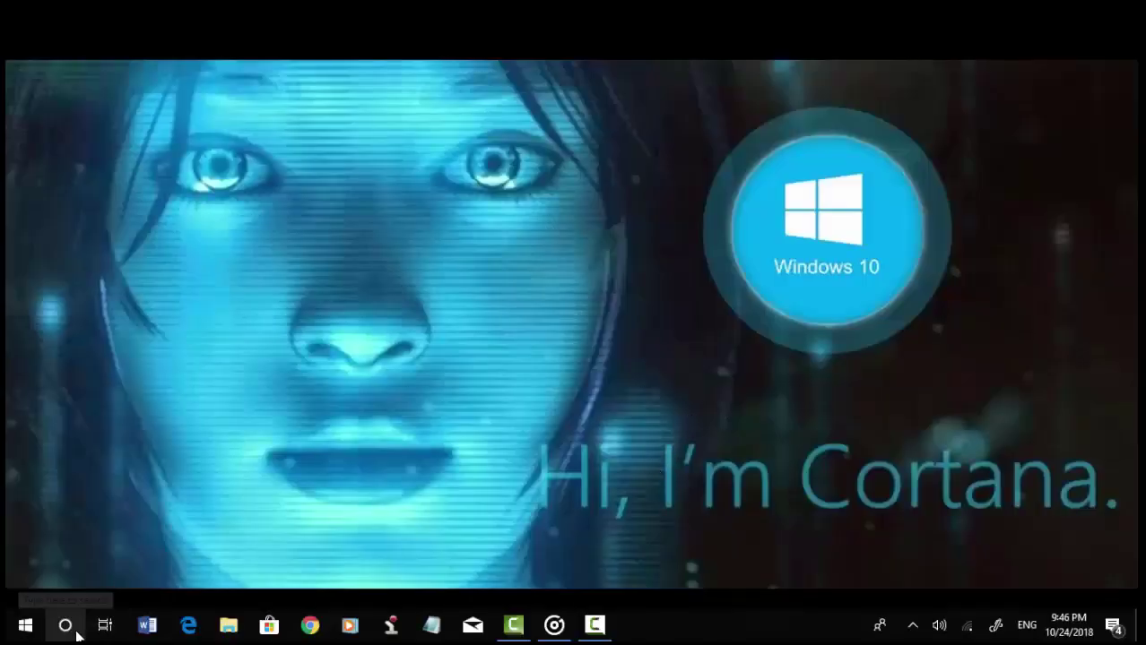
# Launch Word from Windows Search using the winword command.
pyautogui.click(66, 632)
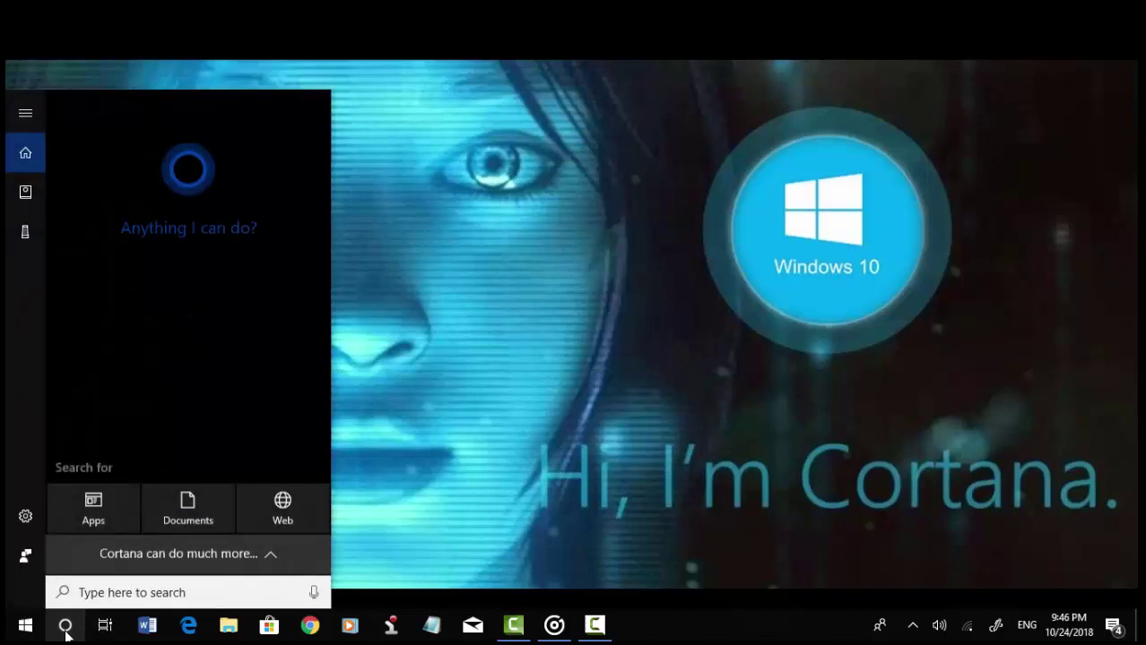
pyautogui.write('w')
pyautogui.write('i')
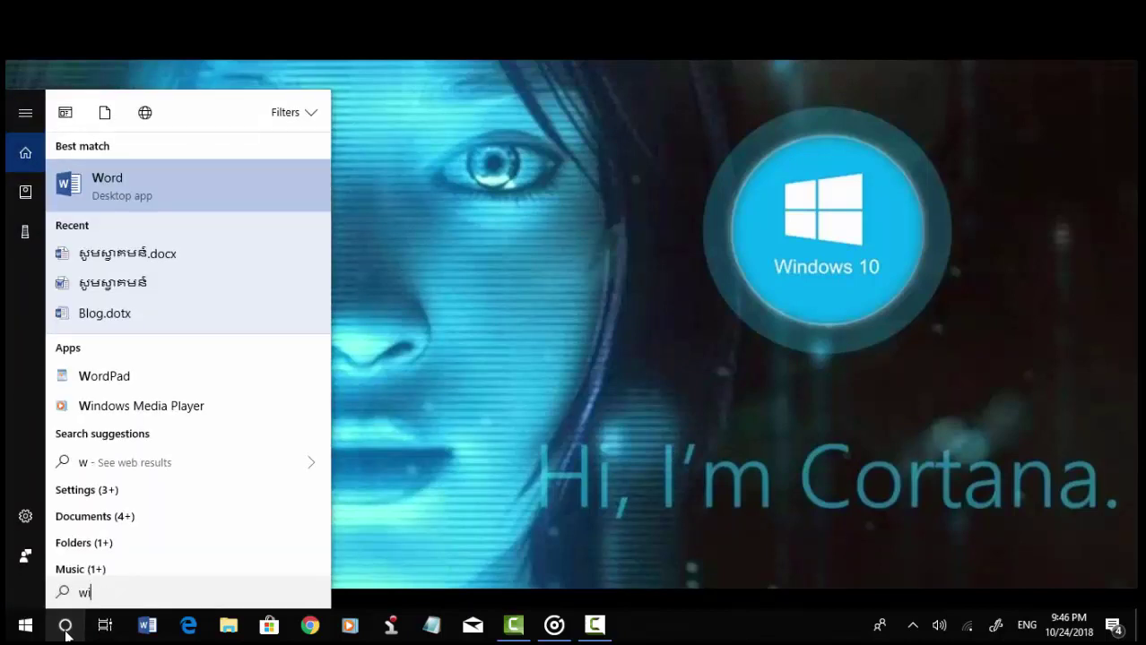
pyautogui.write('n')
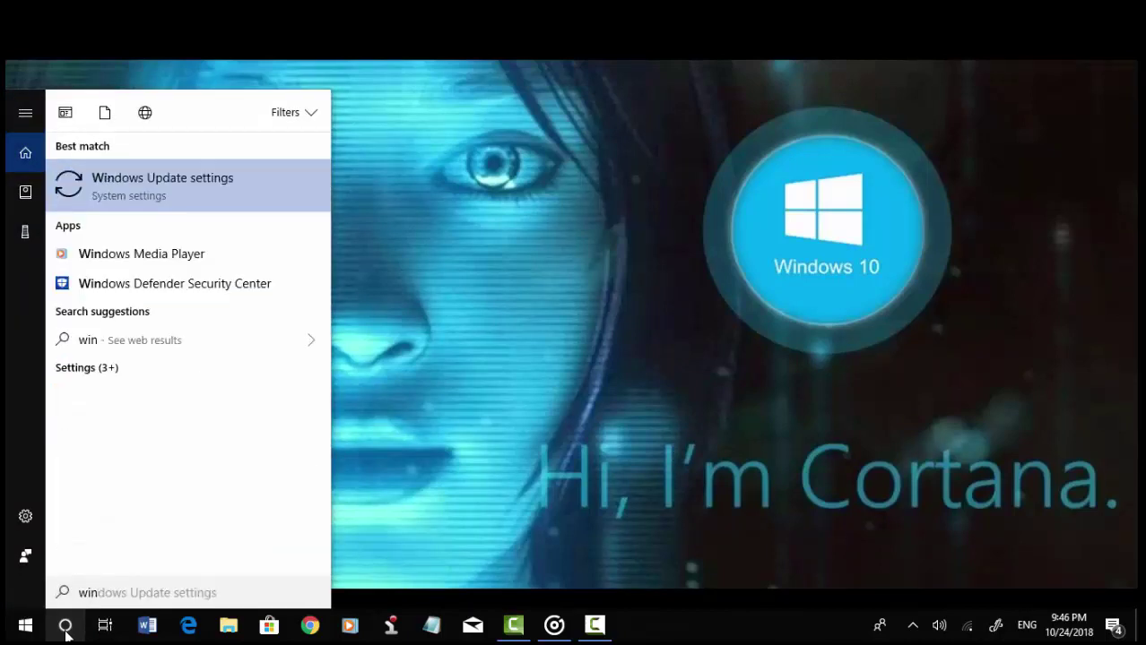
pyautogui.write('wo')
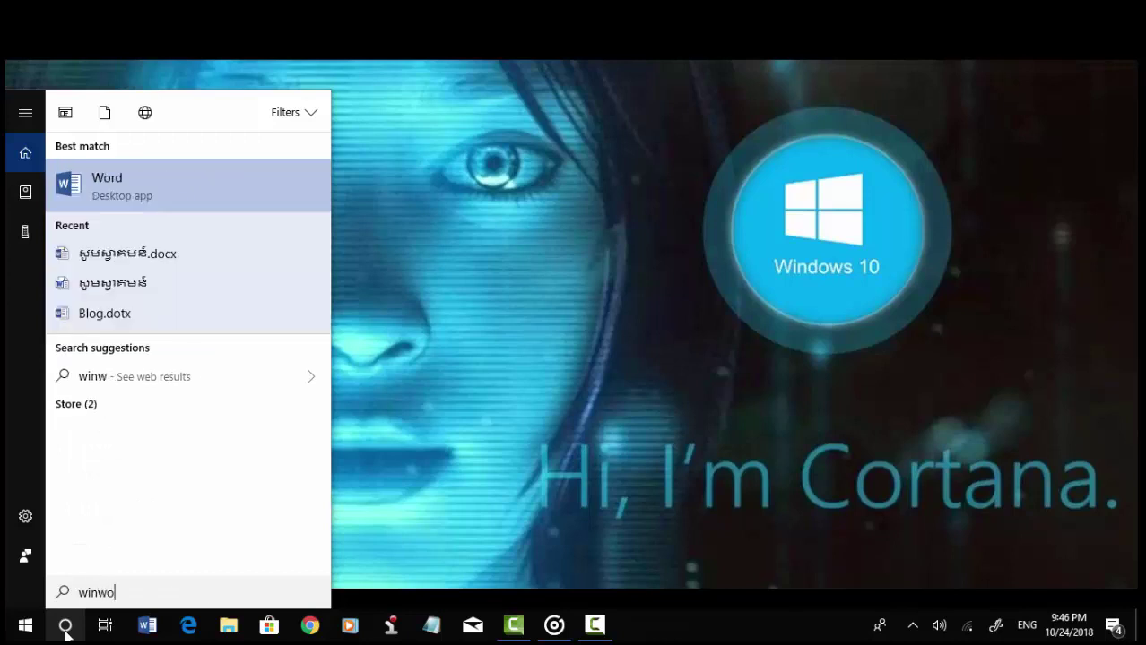
pyautogui.write('rd')
pyautogui.press('Return')
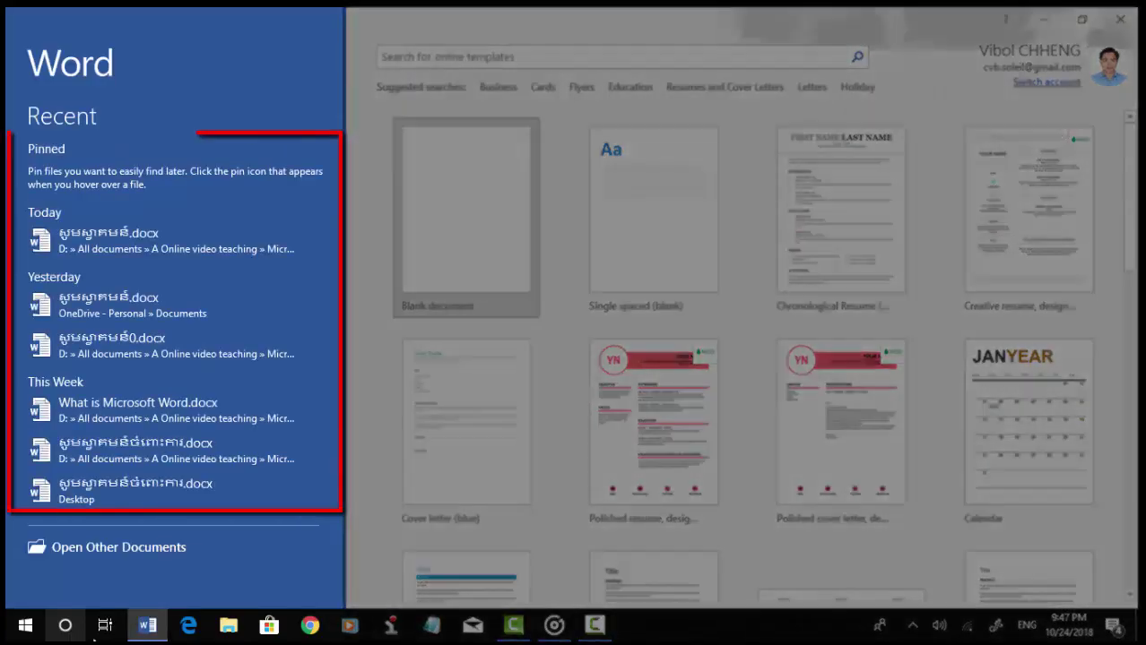
pyautogui.moveTo(554, 626)
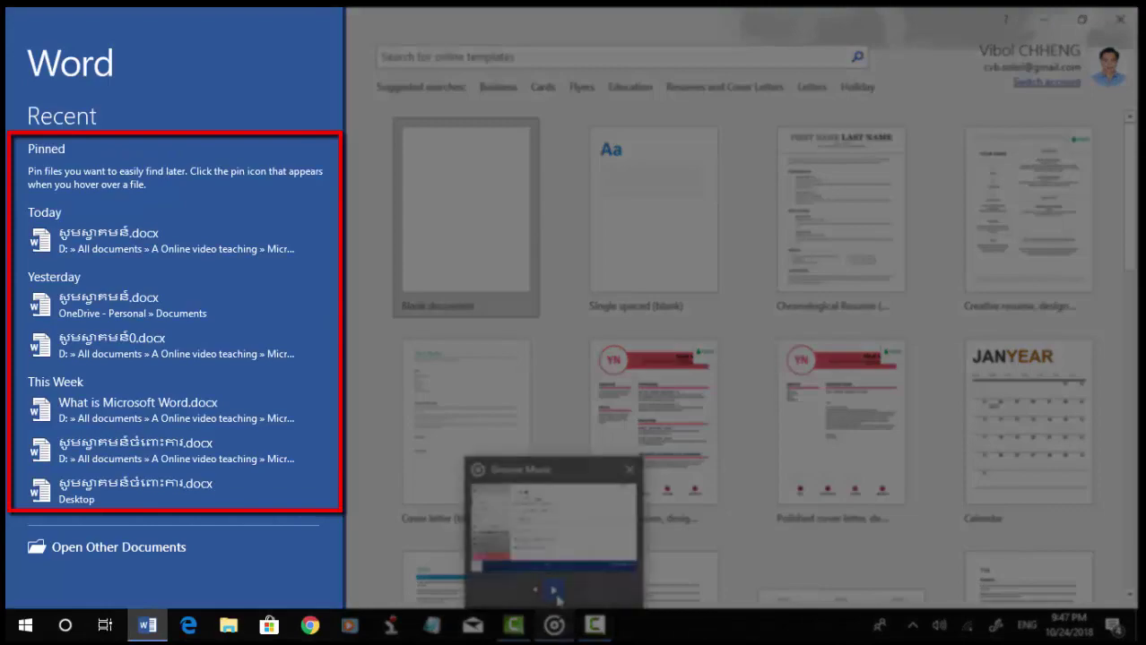
# Create Document1 from the Blank document template on the start screen.
pyautogui.click(555, 591)
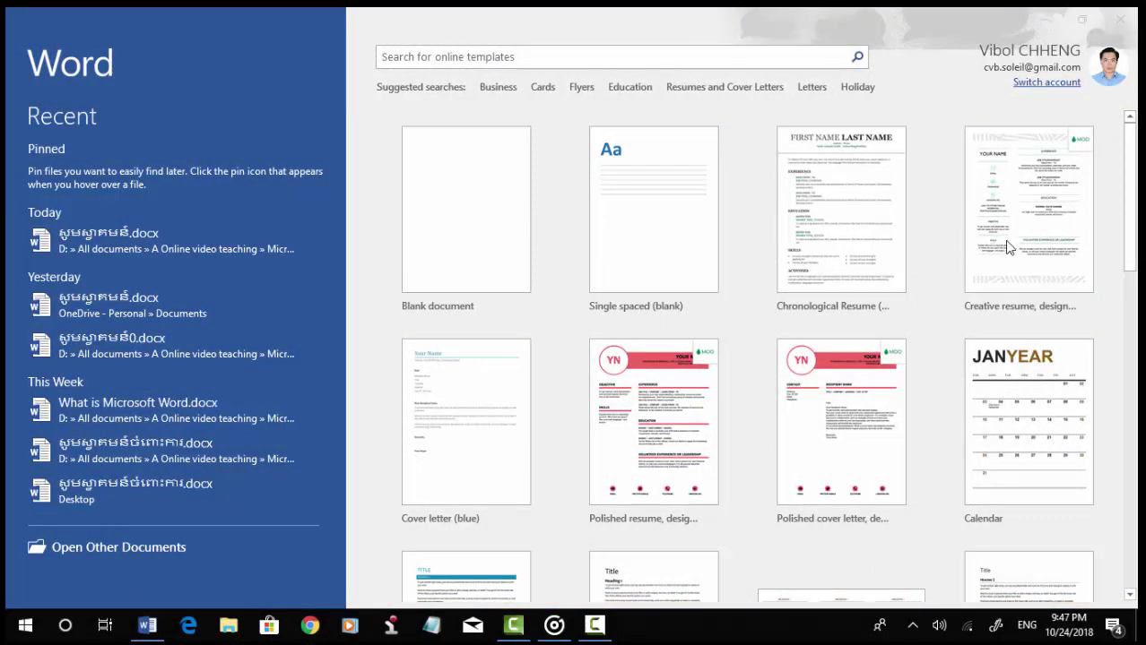
pyautogui.click(467, 238)
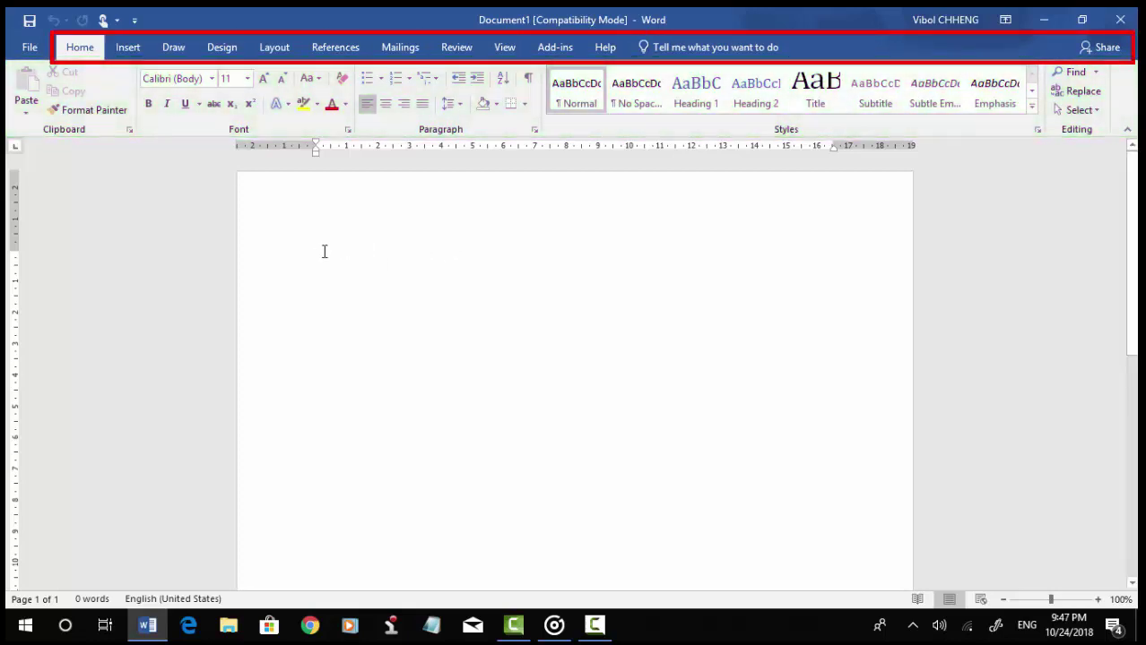
# Browse the Insert, Draw, Design, Layout and References ribbon tabs.
pyautogui.click(142, 50)
pyautogui.click(179, 50)
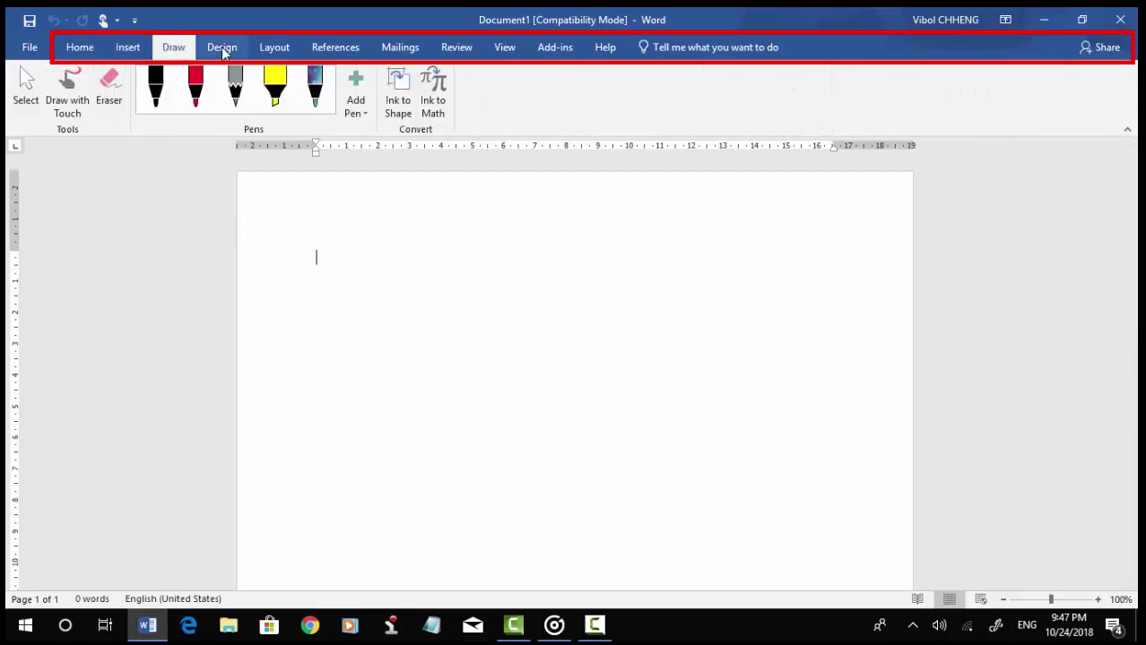
pyautogui.click(223, 47)
pyautogui.click(274, 48)
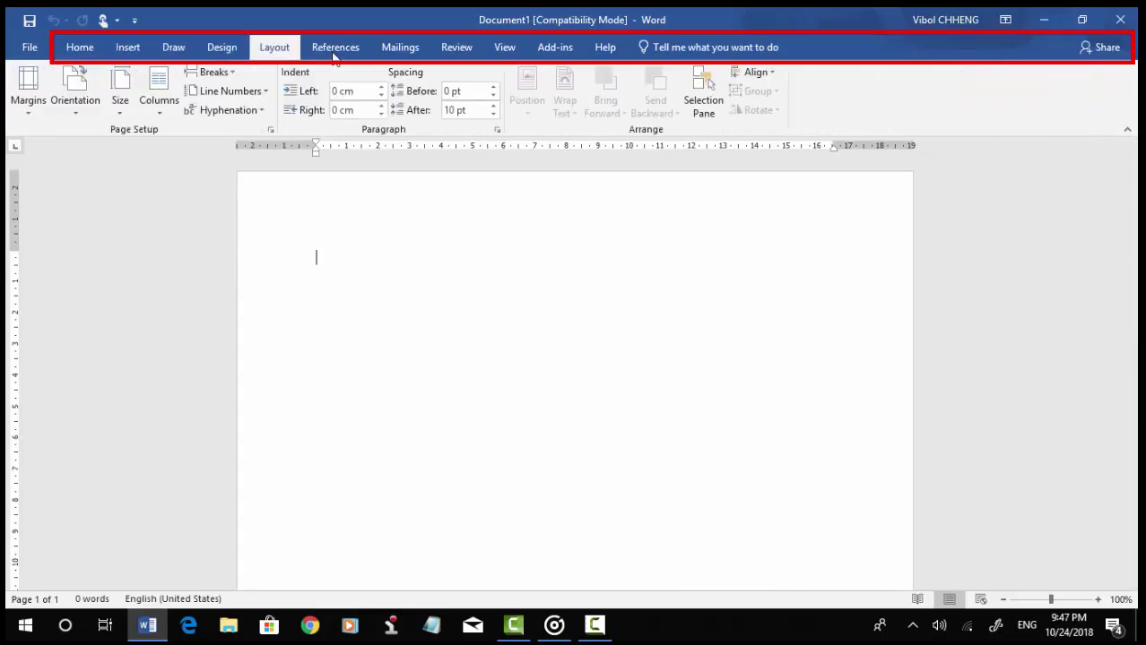
pyautogui.click(334, 50)
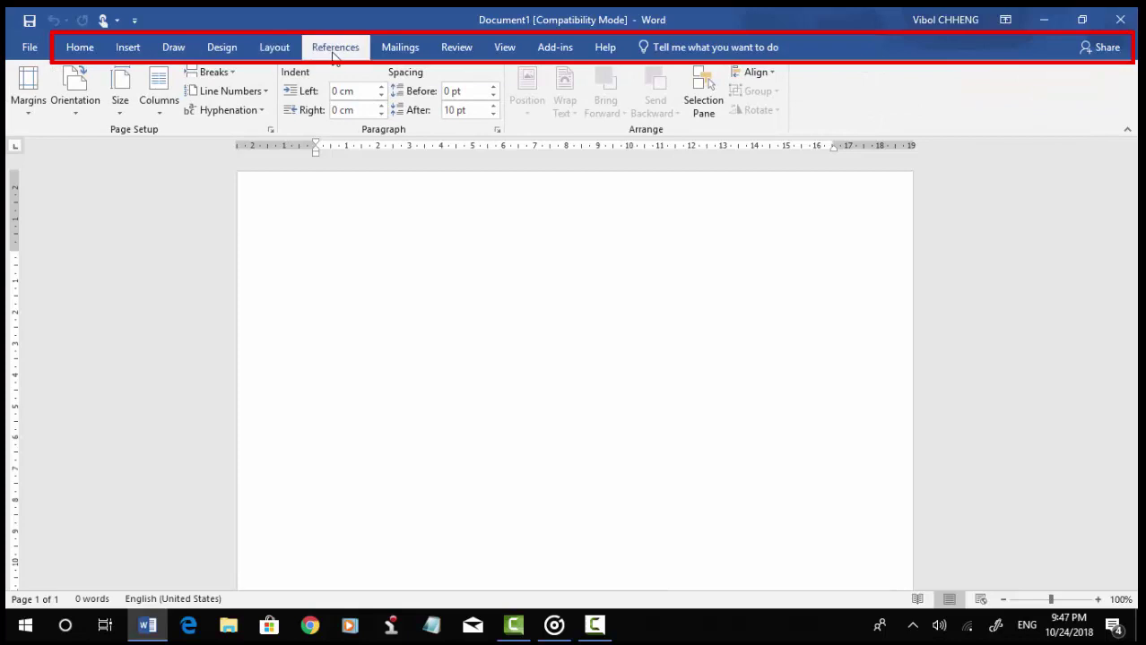
# Browse the Mailings, Review, View, Add-ins and Help tabs, then show the Tell me suggestions.
pyautogui.click(408, 52)
pyautogui.click(462, 52)
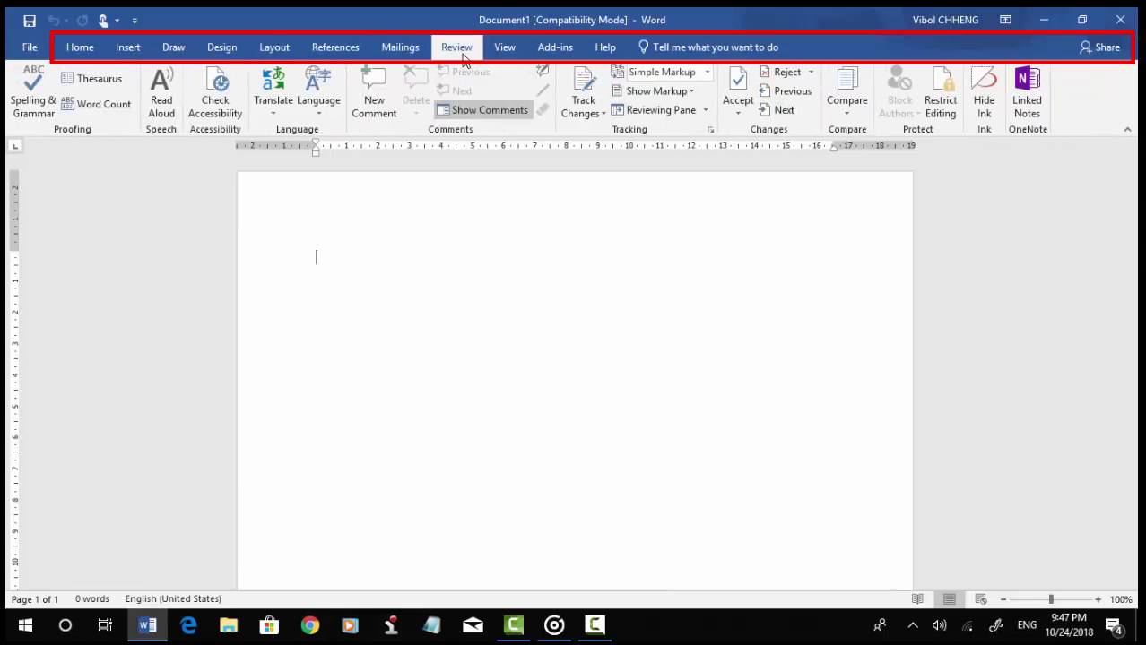
pyautogui.click(502, 49)
pyautogui.click(573, 50)
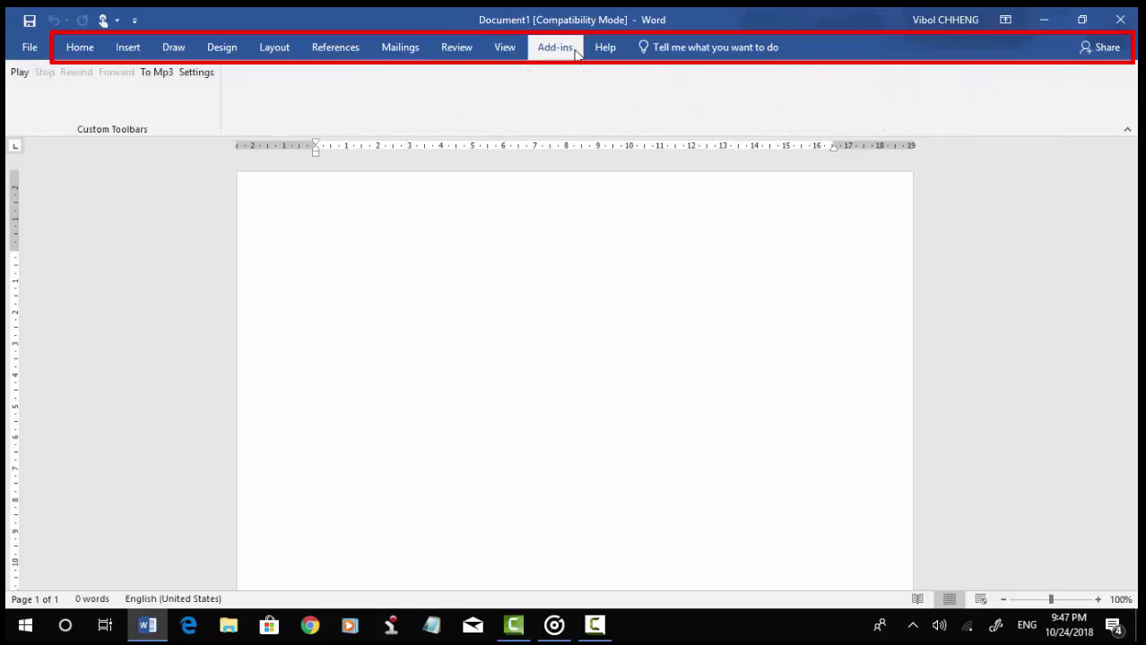
pyautogui.click(600, 49)
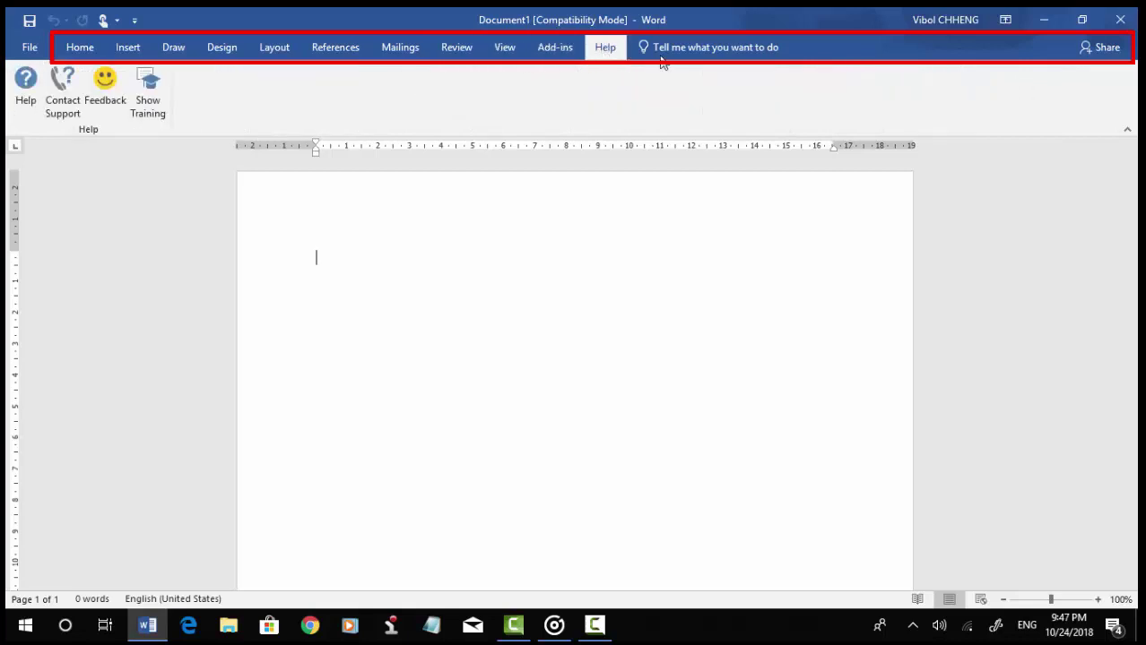
pyautogui.click(699, 48)
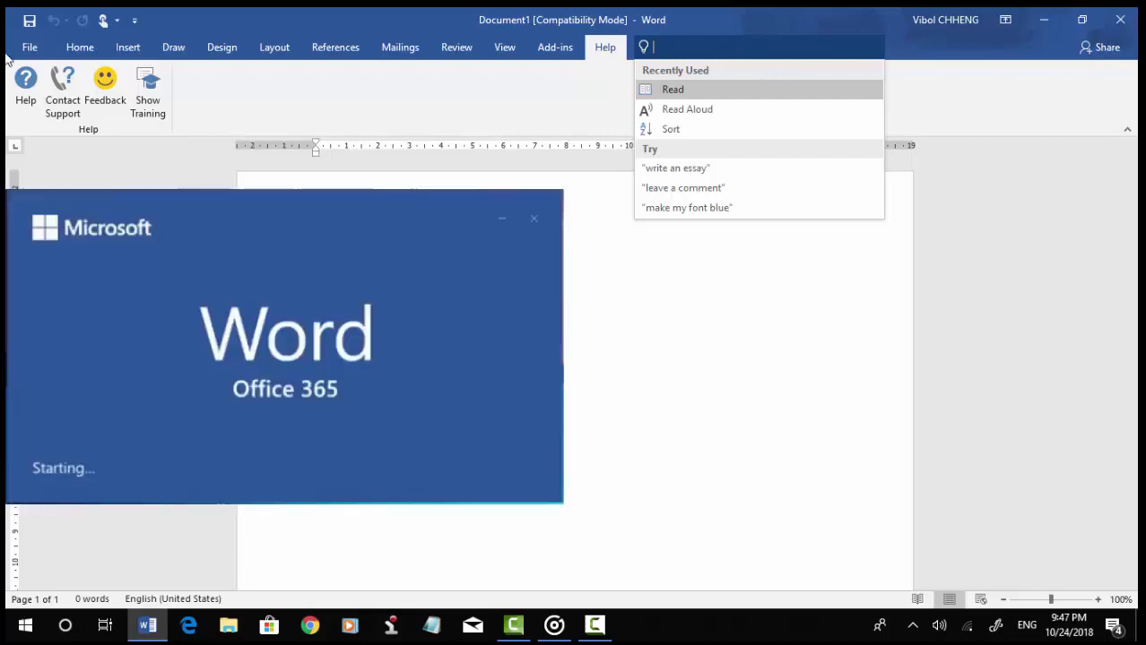
# Dismiss the Tell me suggestions by returning to the Home tab.
pyautogui.click(79, 47)
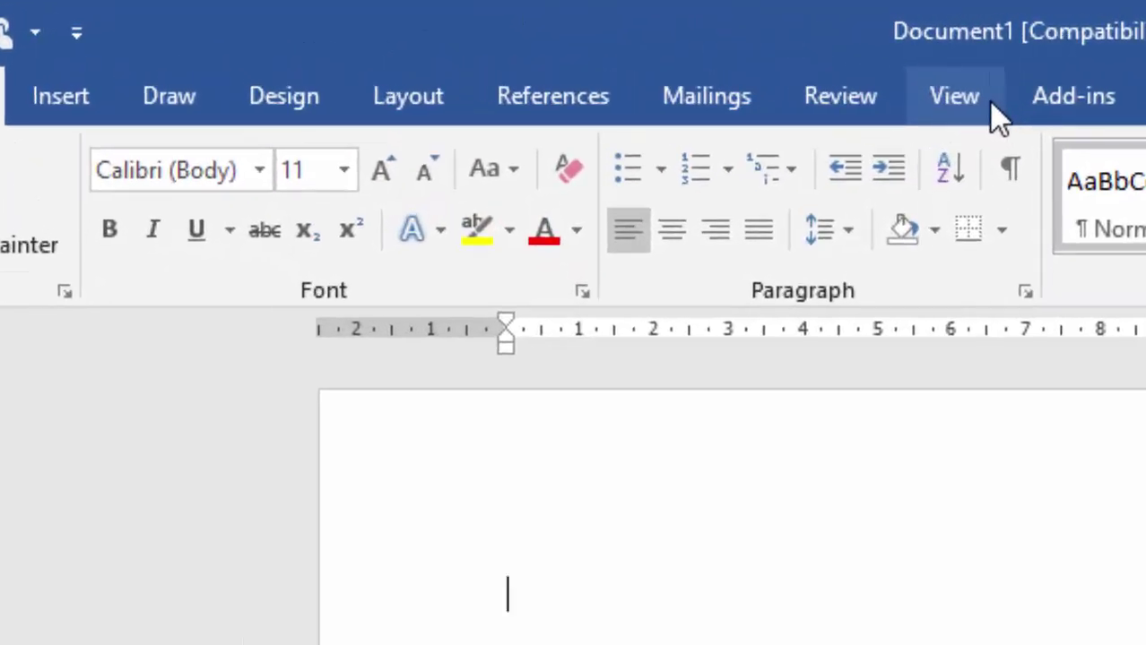
# Try Learning Tools on the View tab, then bring up the Tell me command search.
pyautogui.click(988, 99)
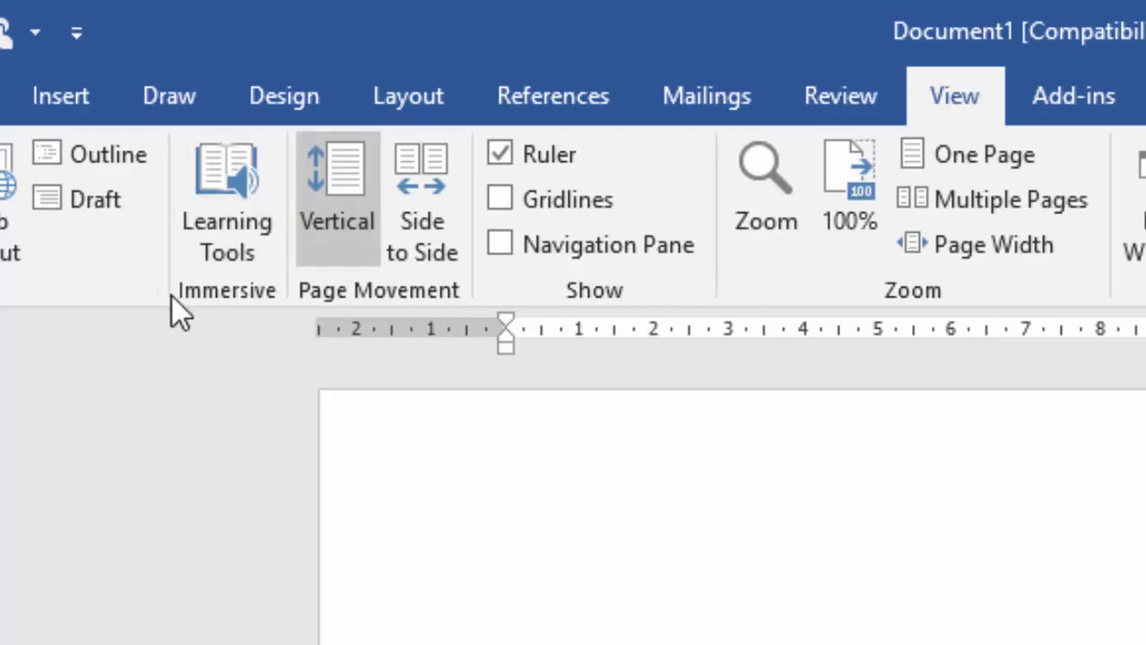
pyautogui.click(228, 179)
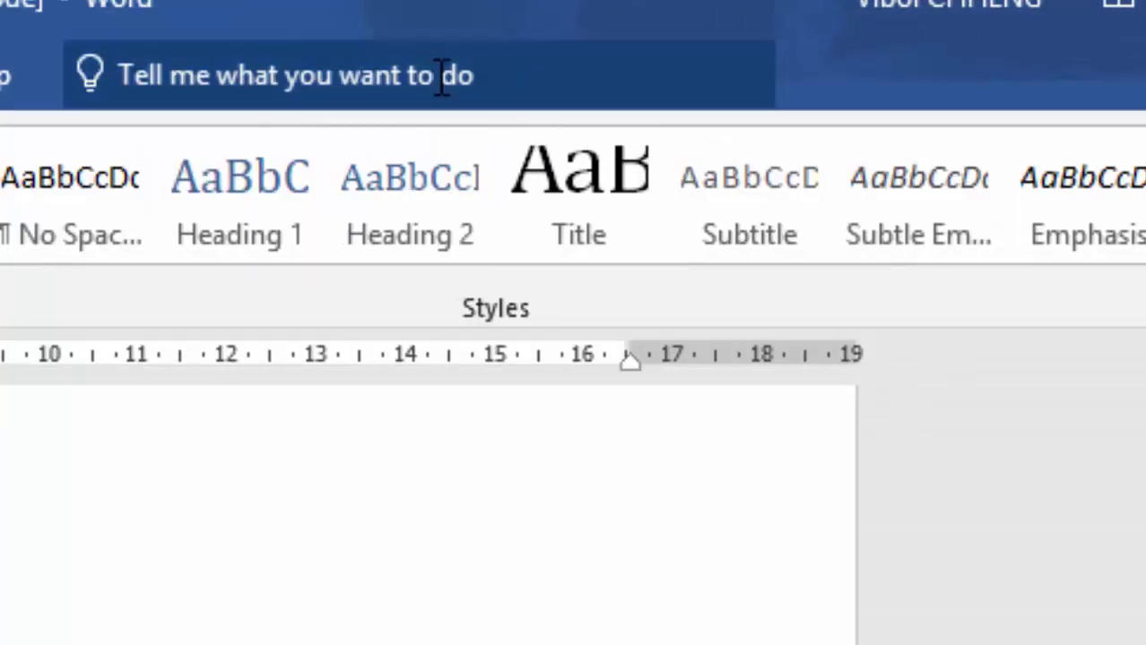
pyautogui.click(694, 76)
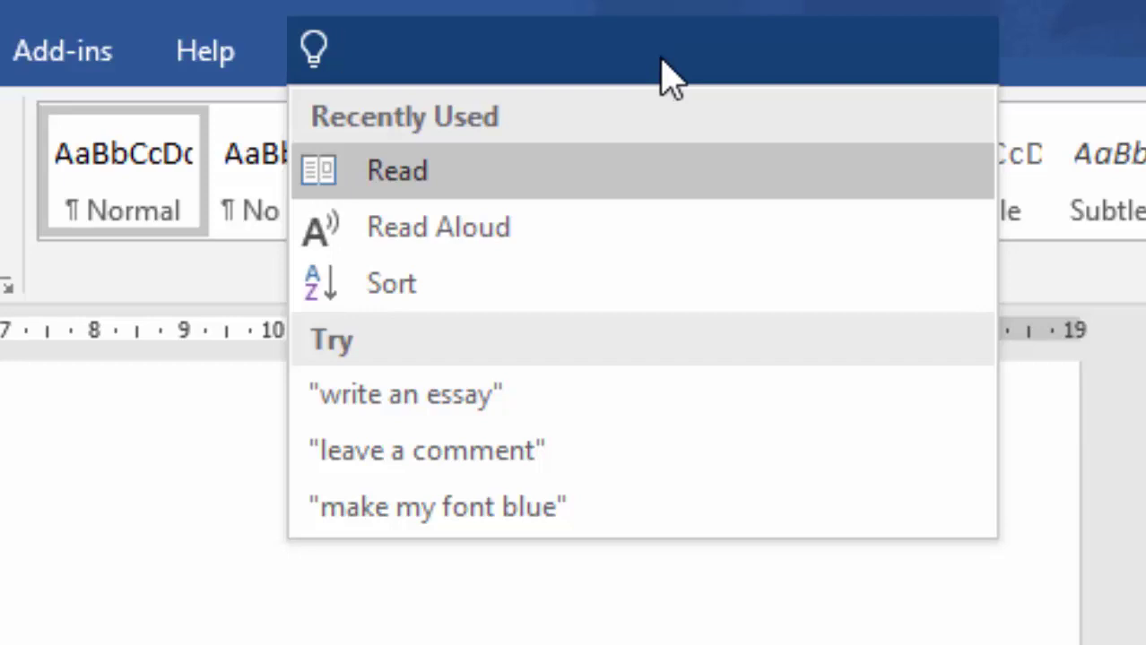
# Search 'Insert pi' to reach the Insert Picture dialog, then cancel it.
pyautogui.write('Insert')
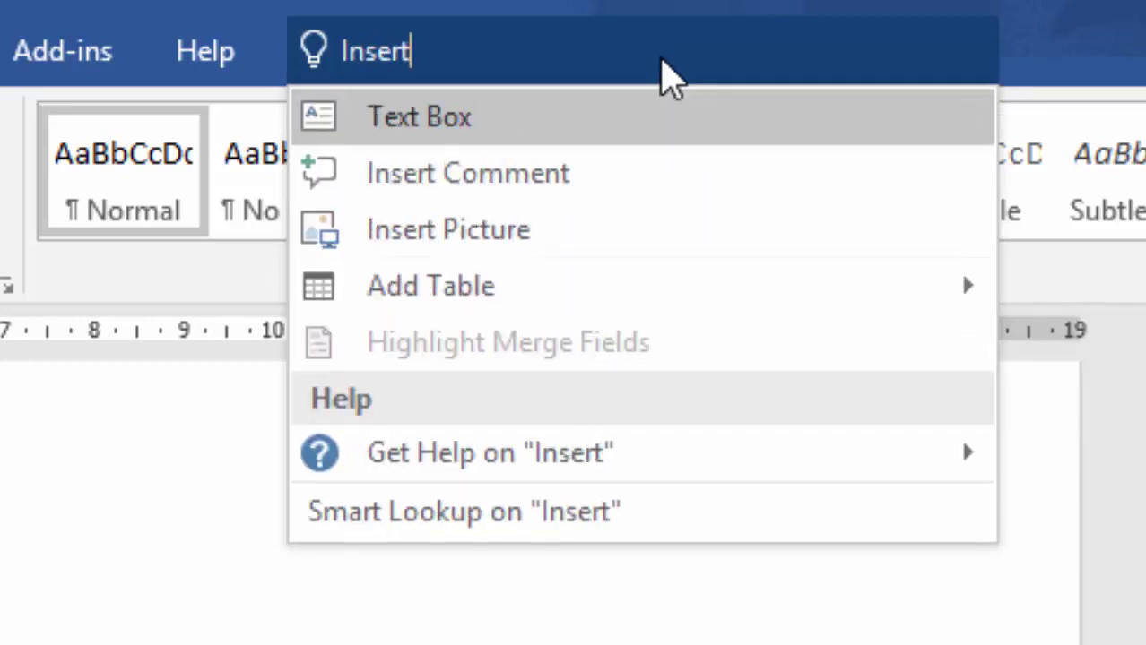
pyautogui.write(' pi')
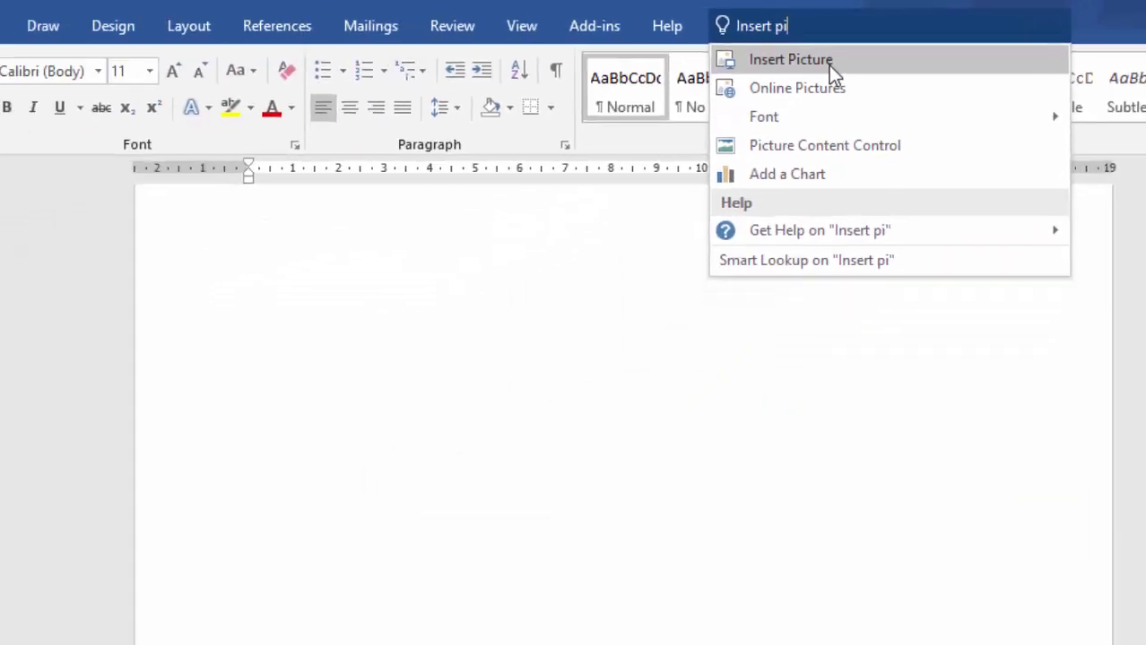
pyautogui.click(554, 117)
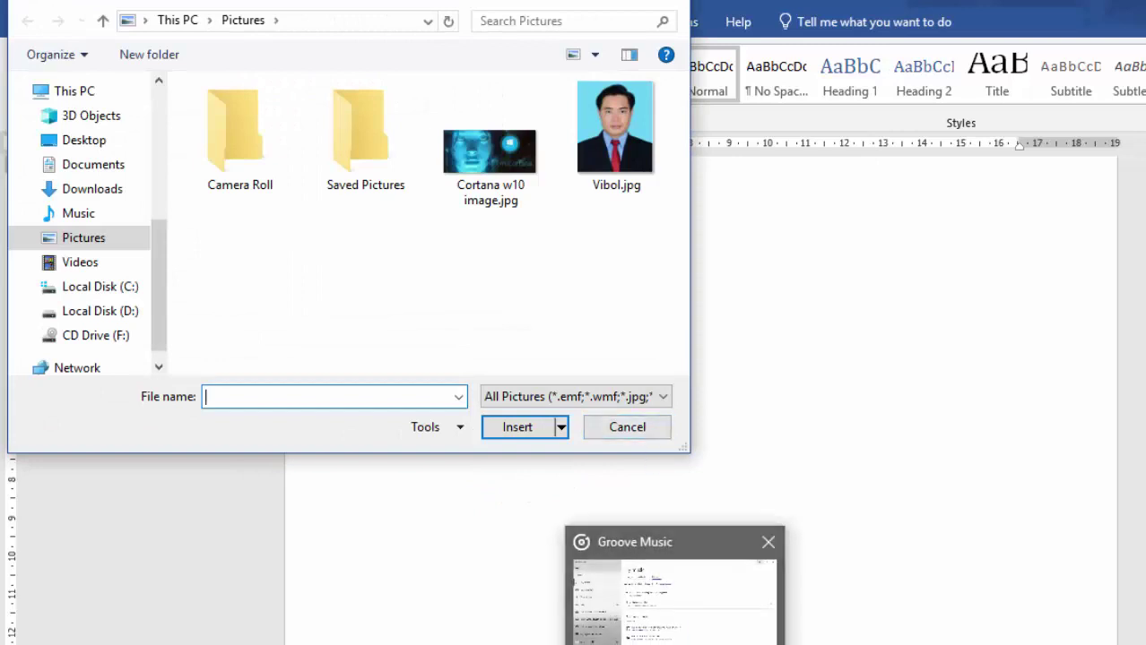
pyautogui.click(644, 431)
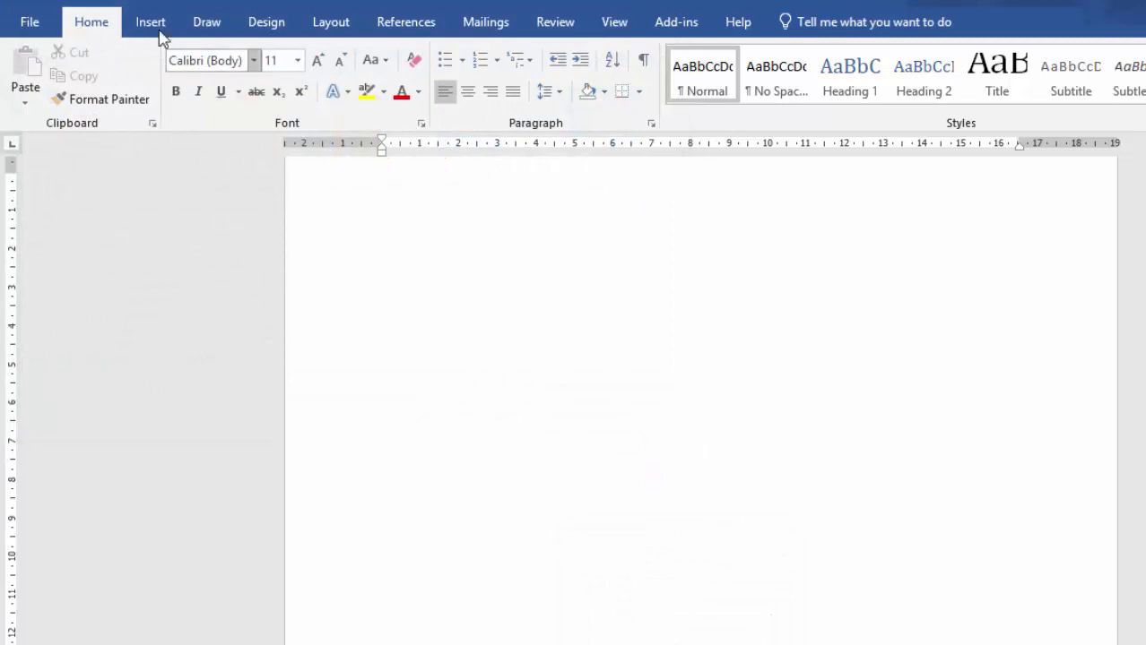
# Open Pictures from the Insert tab, cancel it, and show the Share pane.
pyautogui.click(152, 22)
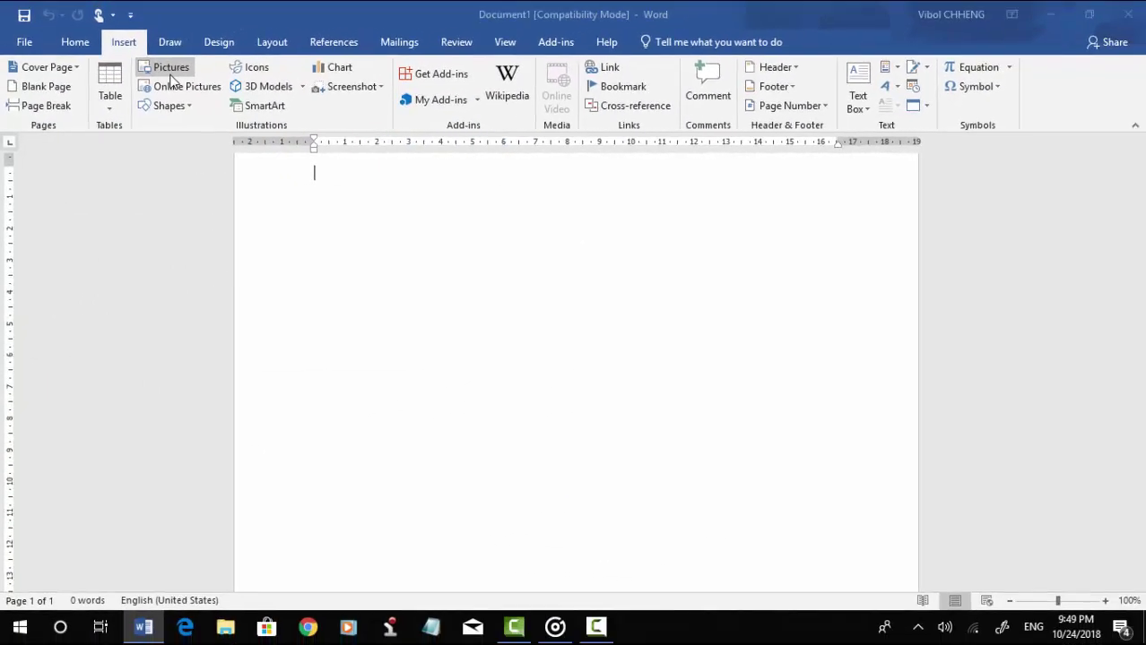
pyautogui.click(164, 61)
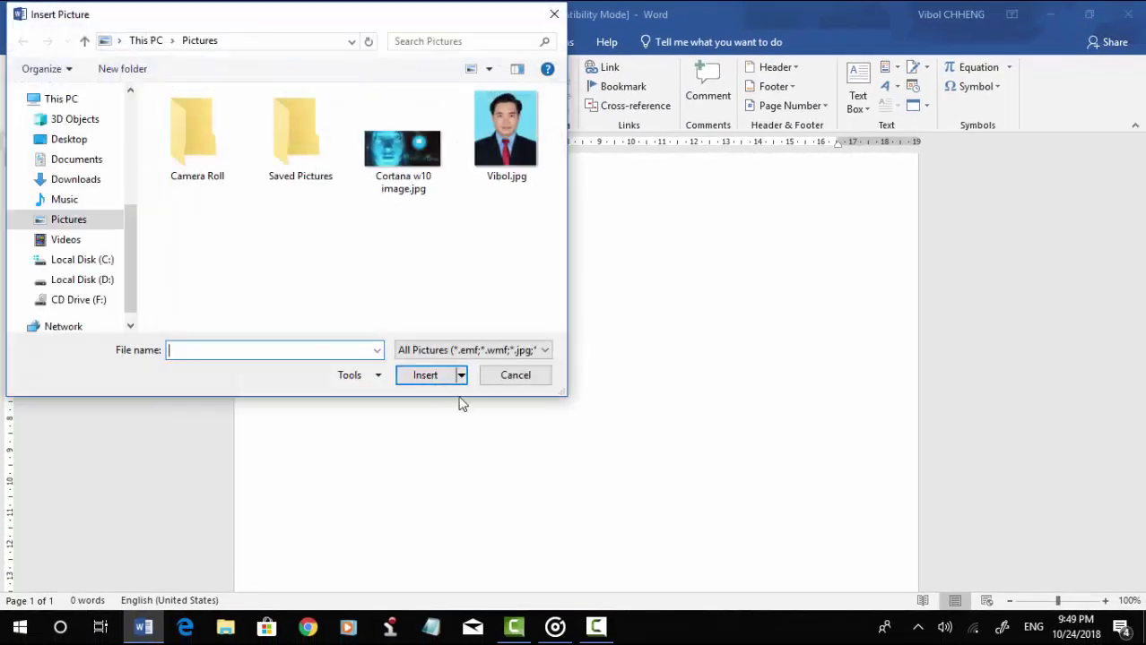
pyautogui.click(516, 376)
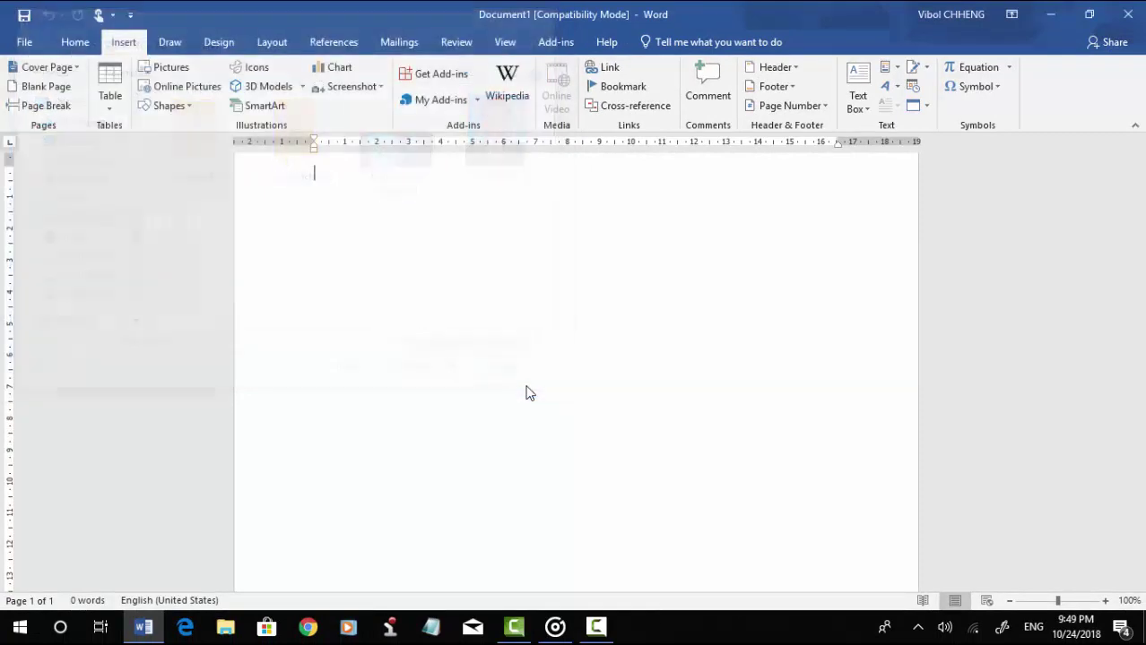
pyautogui.click(1118, 45)
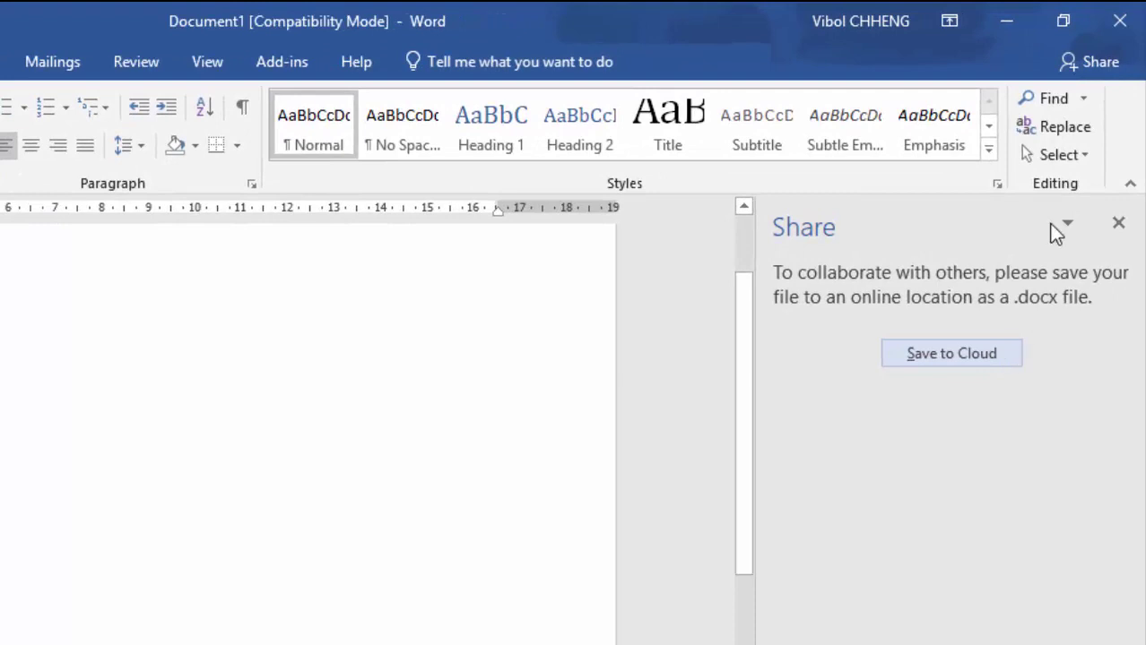
pyautogui.click(1067, 226)
pyautogui.click(1066, 235)
pyautogui.click(1009, 354)
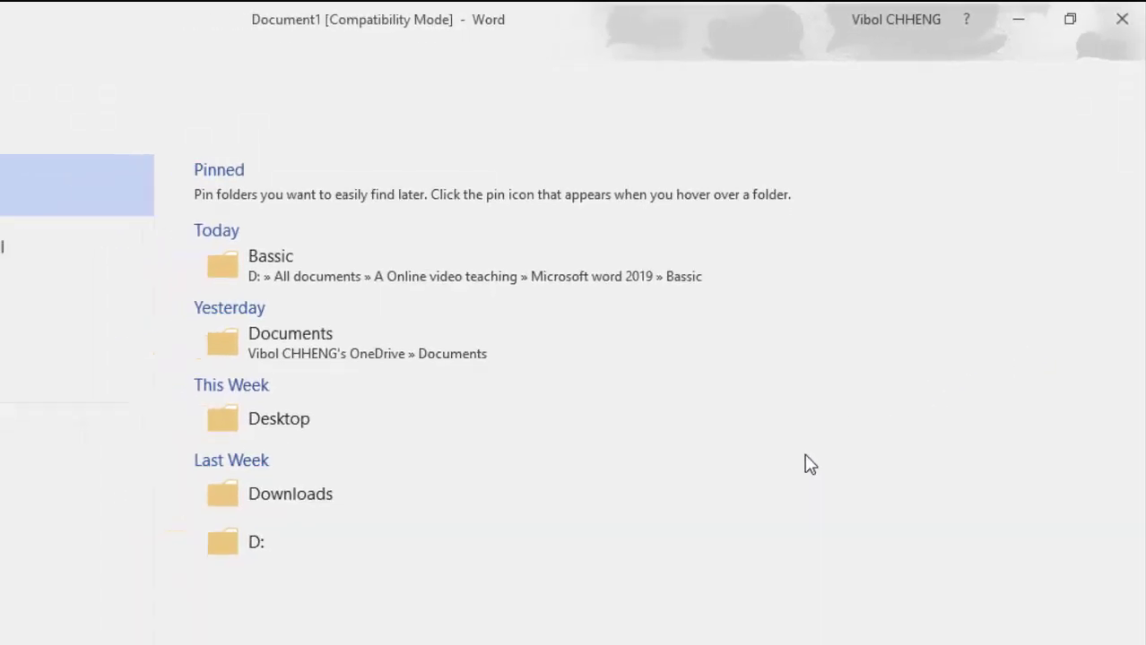
pyautogui.click(294, 195)
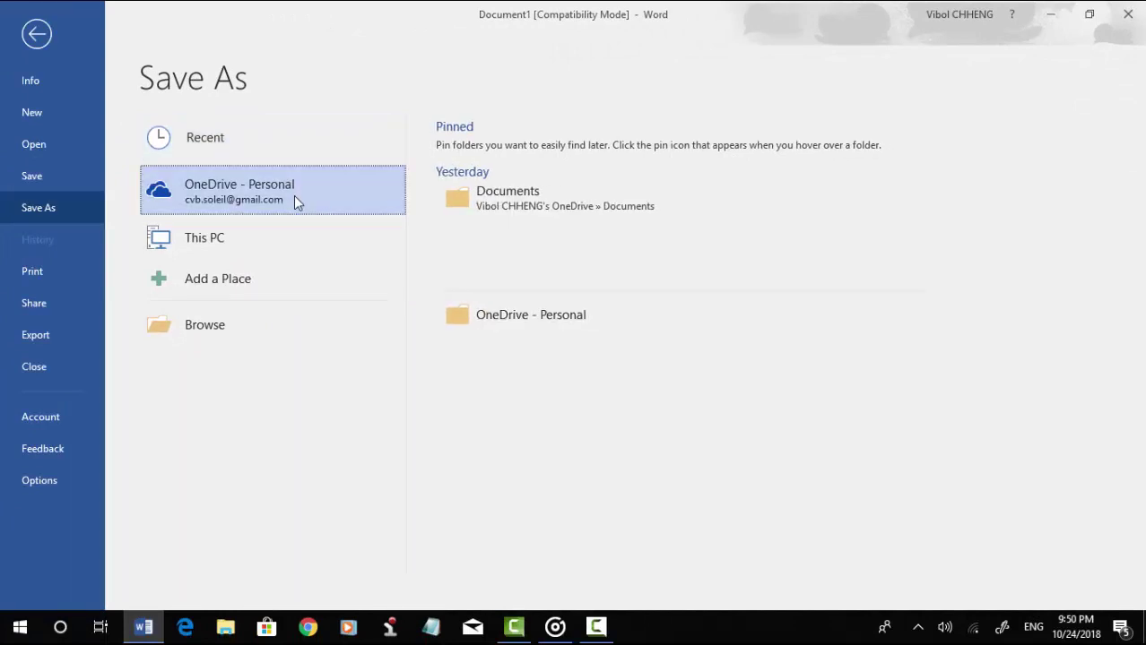
pyautogui.click(36, 35)
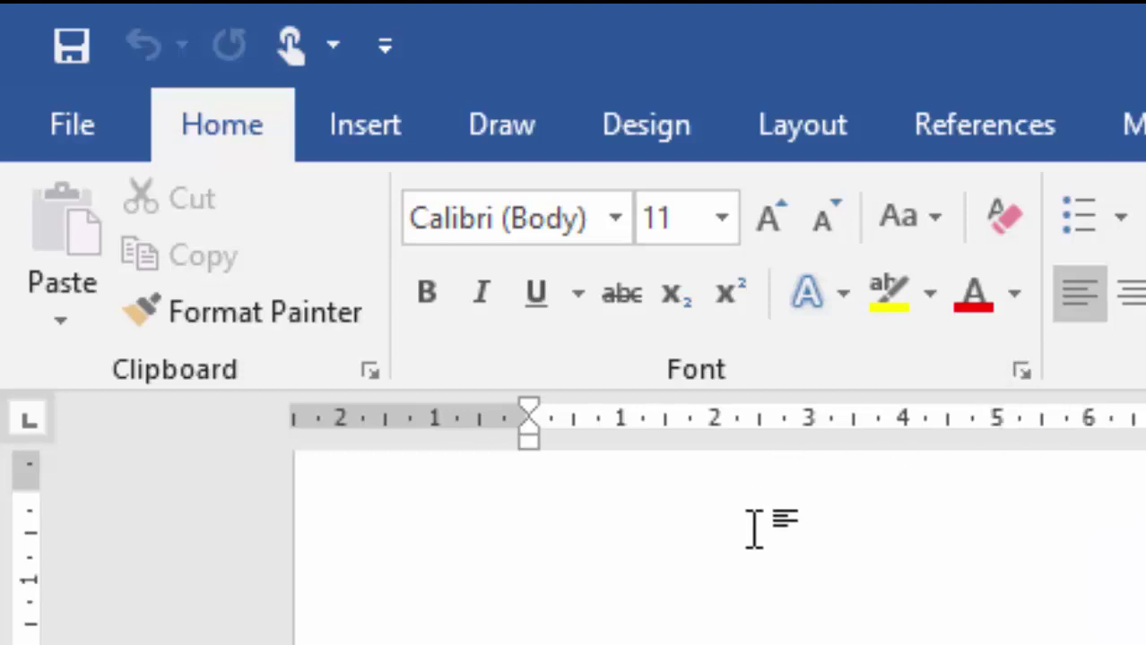
pyautogui.click(627, 217)
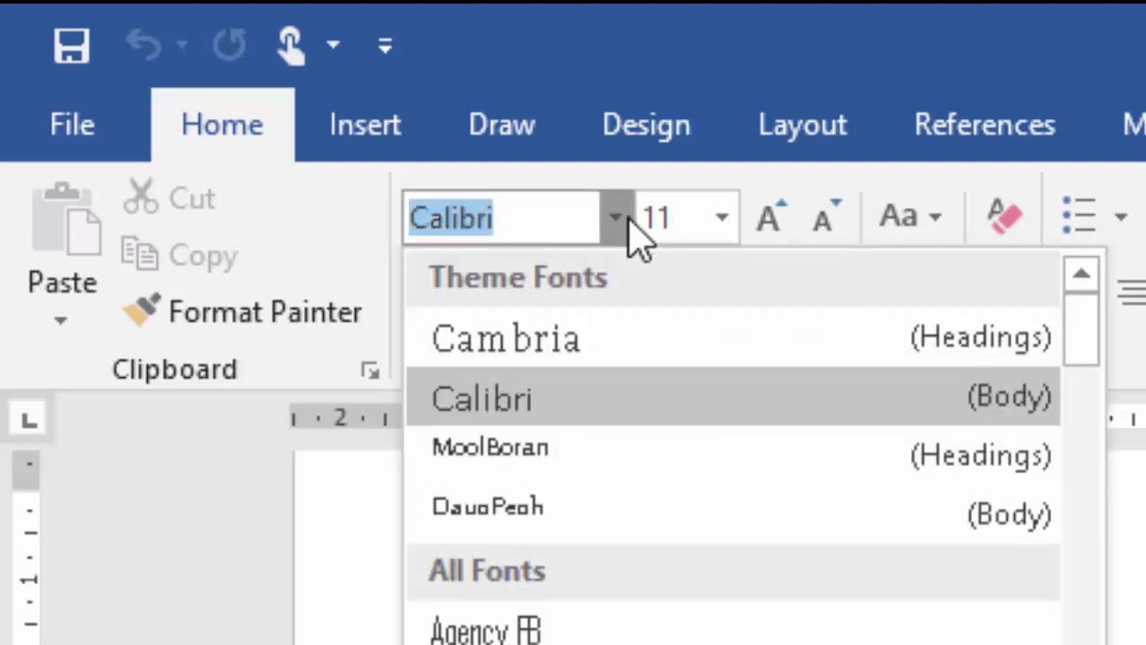
pyautogui.click(723, 217)
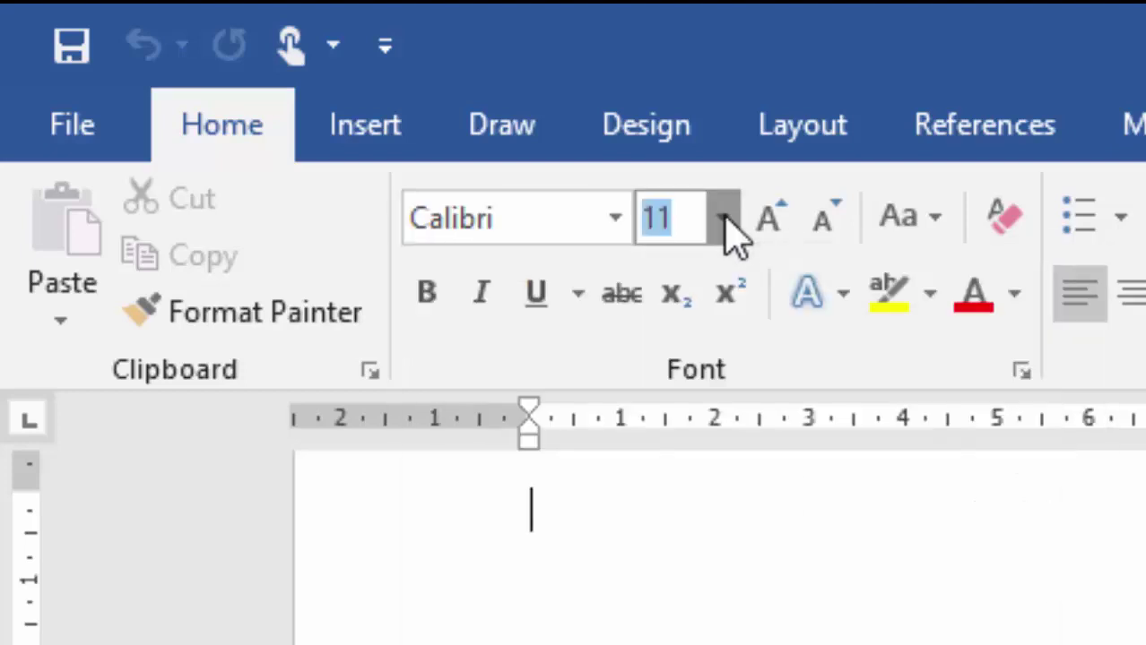
pyautogui.click(727, 221)
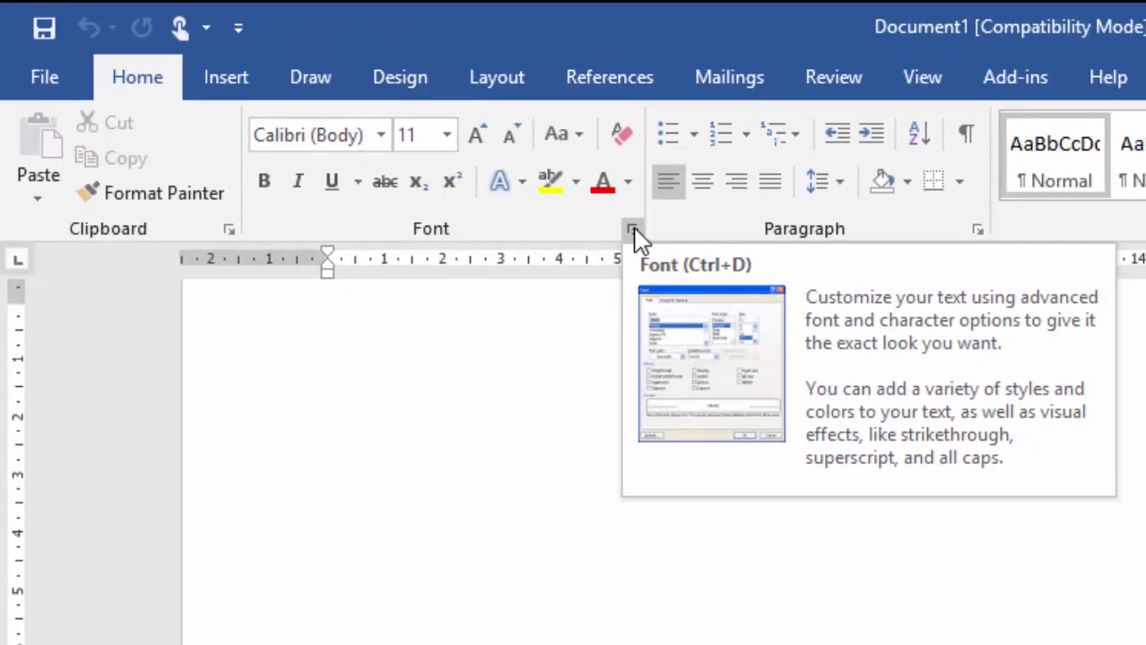
# Open and close the Font dialog, then preview the Ribbon Display Options.
pyautogui.click(632, 231)
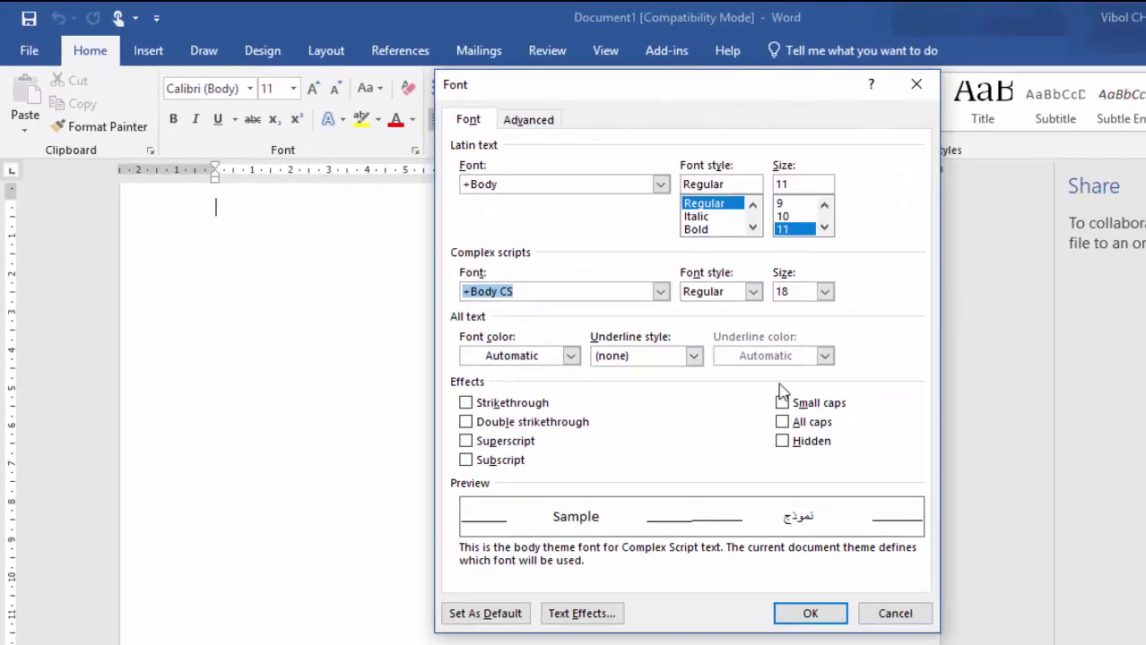
pyautogui.click(810, 614)
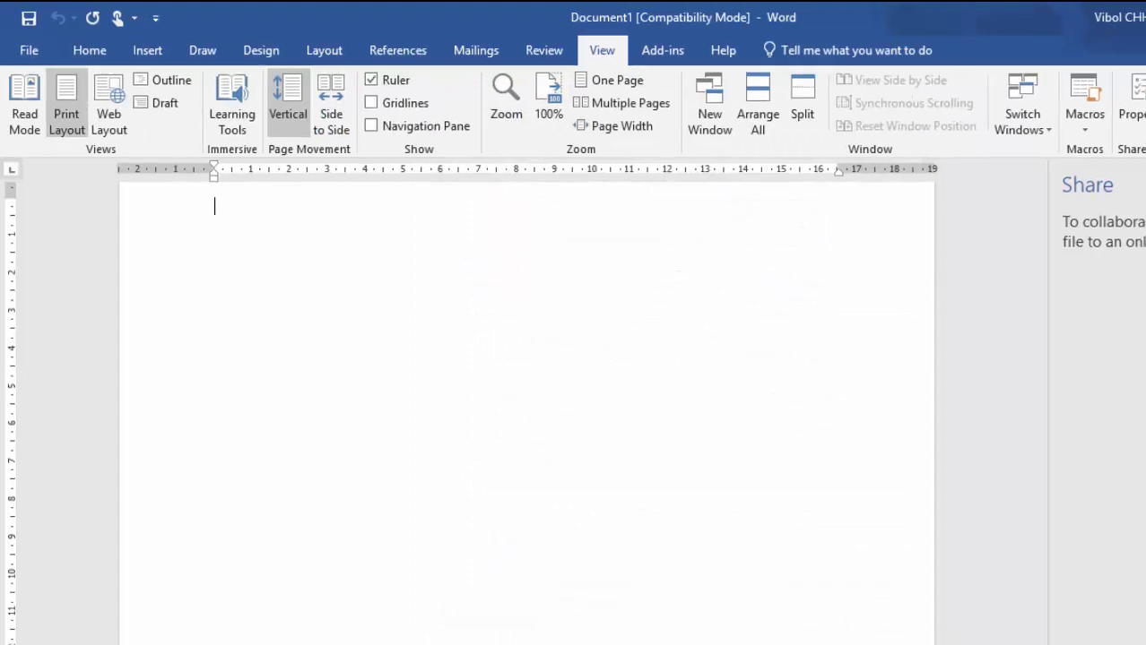
pyautogui.click(1011, 11)
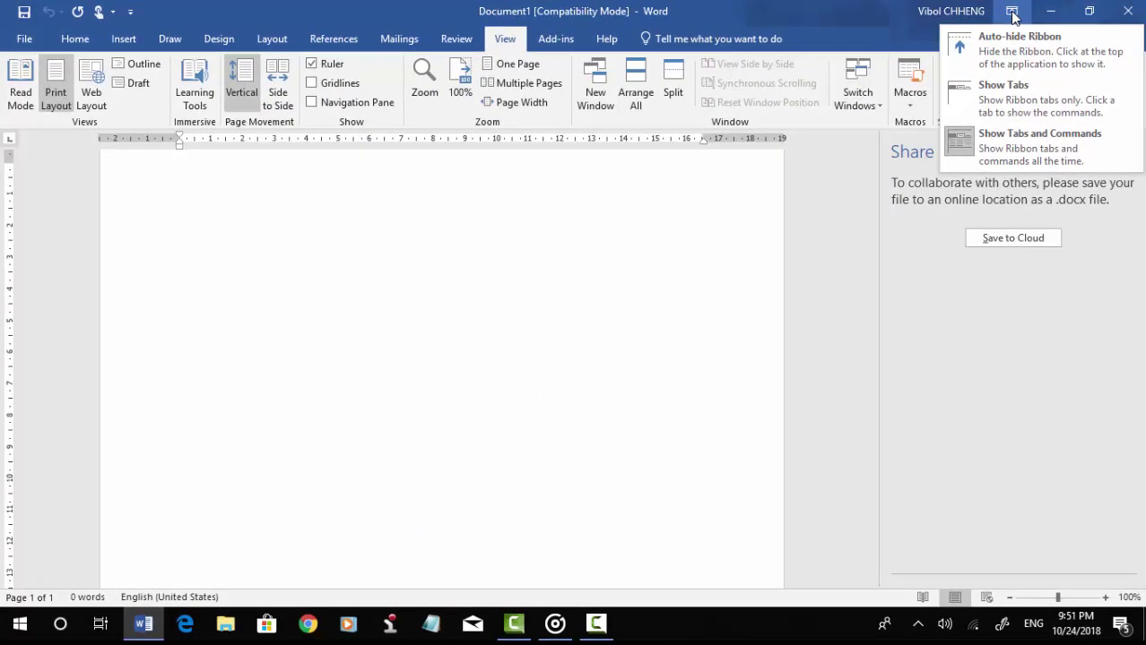
pyautogui.click(1012, 12)
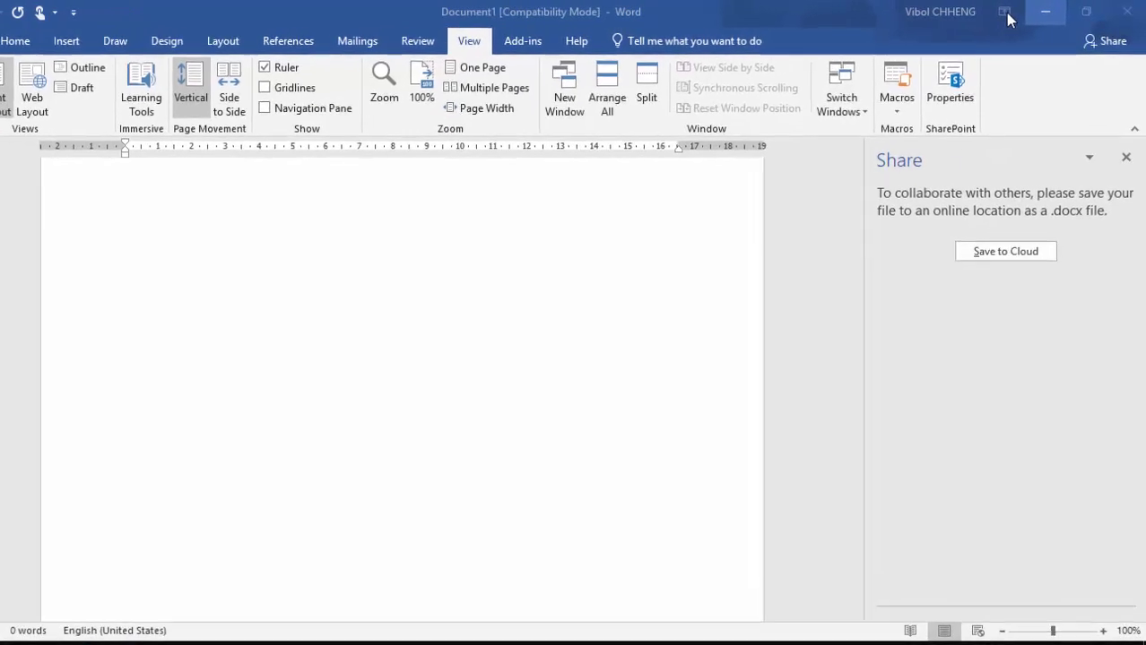
# Set the ribbon to Show Tabs and Commands and open the account menu.
pyautogui.click(1011, 13)
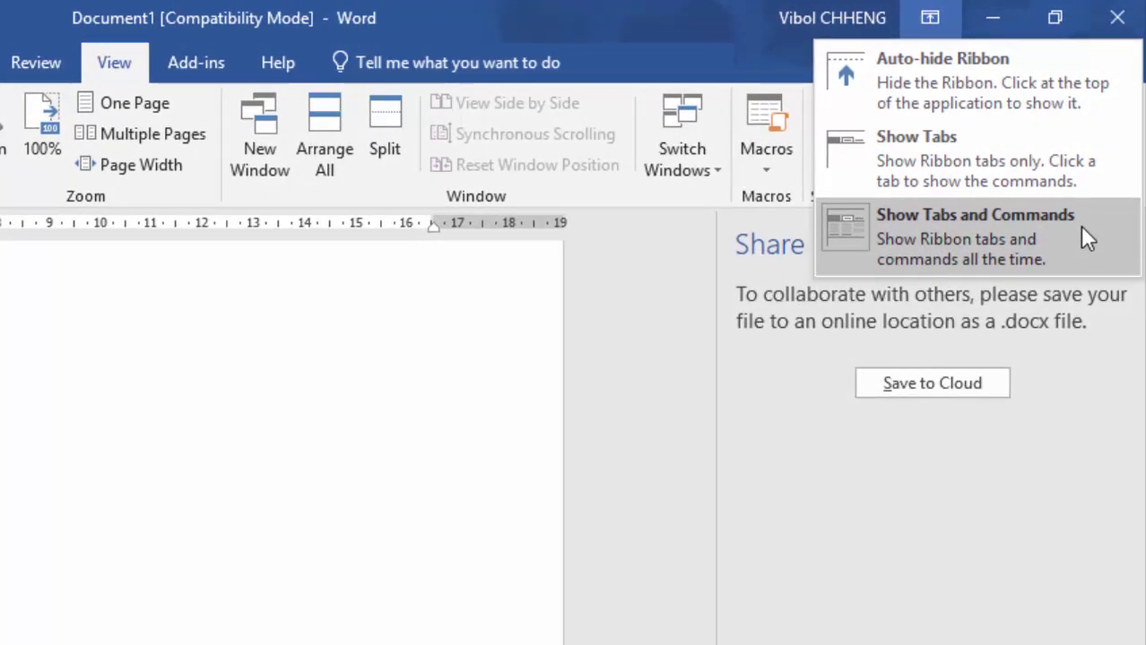
pyautogui.click(762, 18)
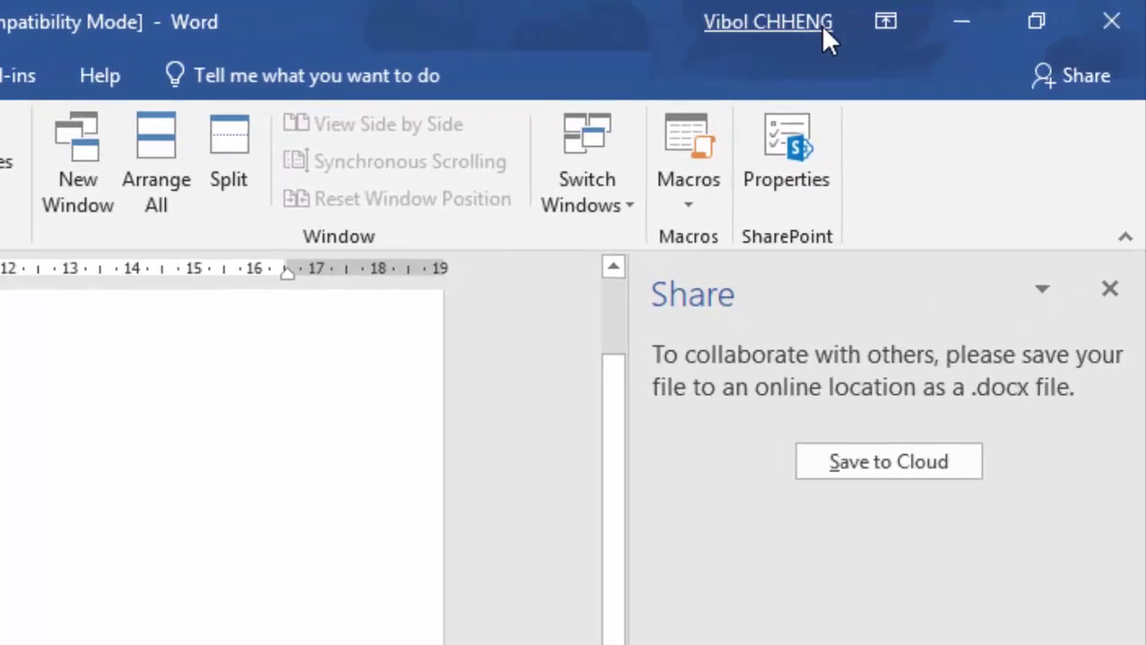
pyautogui.click(820, 24)
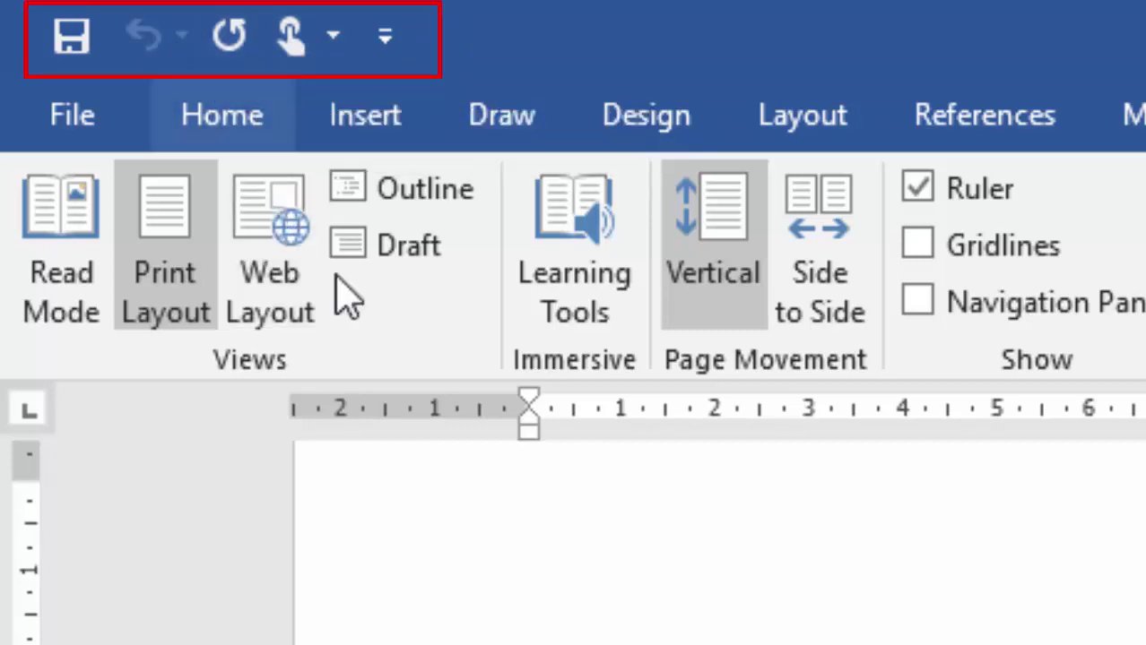
# Type df on the page and keep Touch/Mouse Mode on Mouse.
pyautogui.write('df')
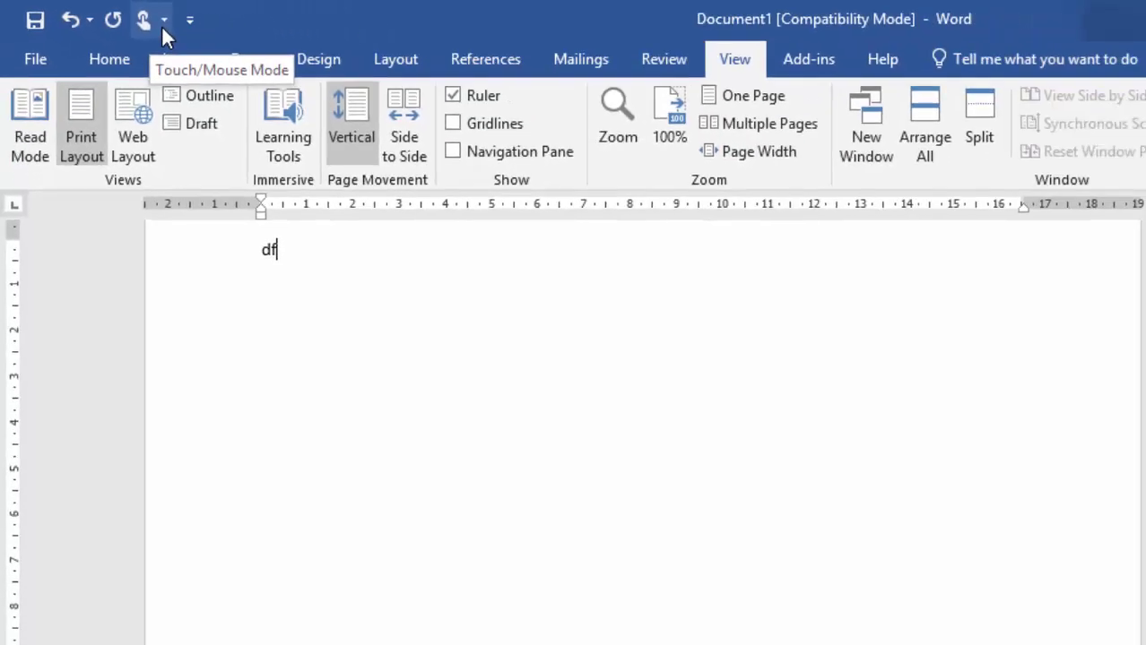
pyautogui.click(112, 16)
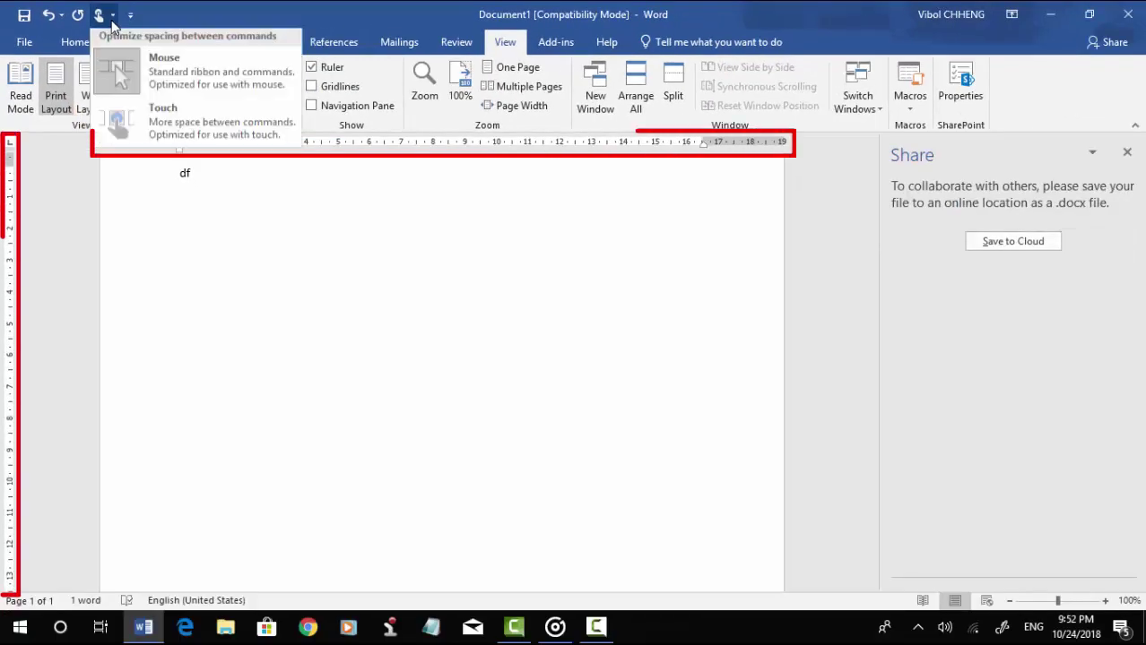
pyautogui.click(111, 19)
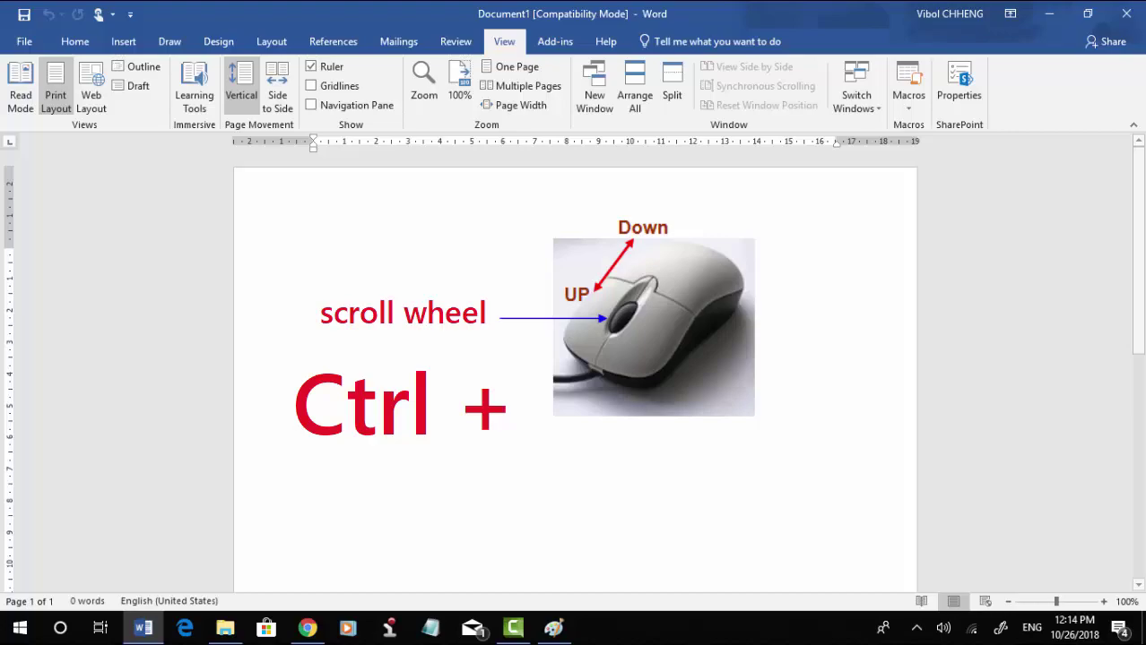
# Zoom the Khmer lesson document in to about 186%.
pyautogui.keyDown('ctrl'); pyautogui.scroll(-2, 804, 450); pyautogui.keyUp('ctrl')
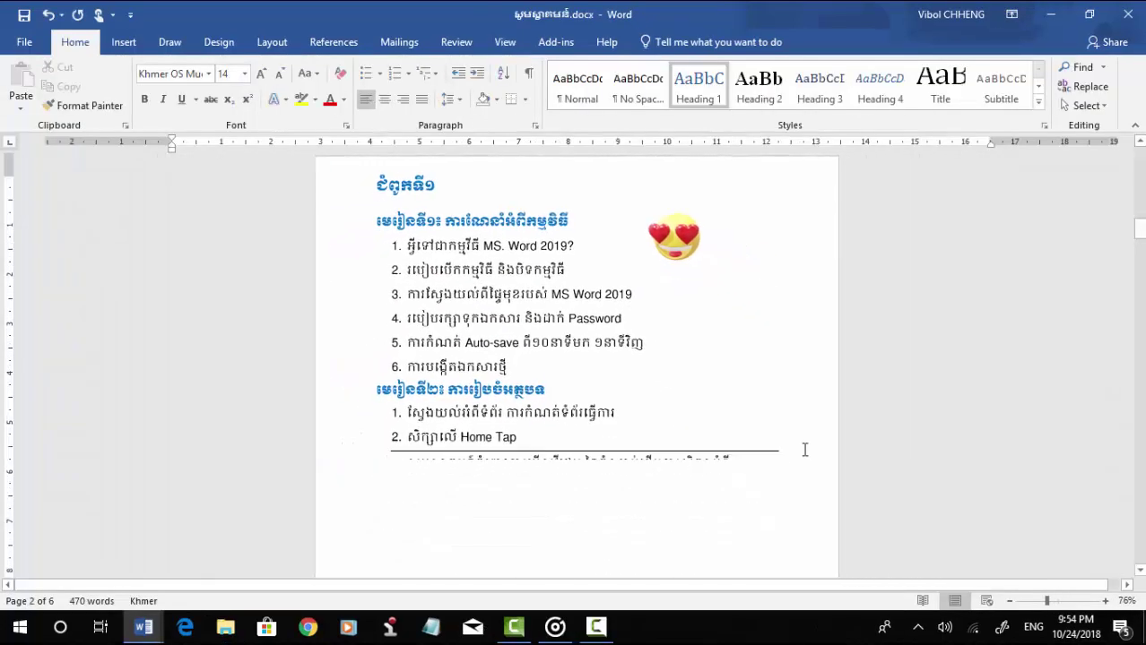
pyautogui.keyDown('ctrl'); pyautogui.scroll(1, 804, 450); pyautogui.keyUp('ctrl')
pyautogui.keyDown('ctrl'); pyautogui.scroll(2, 804, 450); pyautogui.keyUp('ctrl')
pyautogui.keyDown('ctrl'); pyautogui.scroll(2, 804, 450); pyautogui.keyUp('ctrl')
pyautogui.keyDown('ctrl'); pyautogui.scroll(2, 804, 450); pyautogui.keyUp('ctrl')
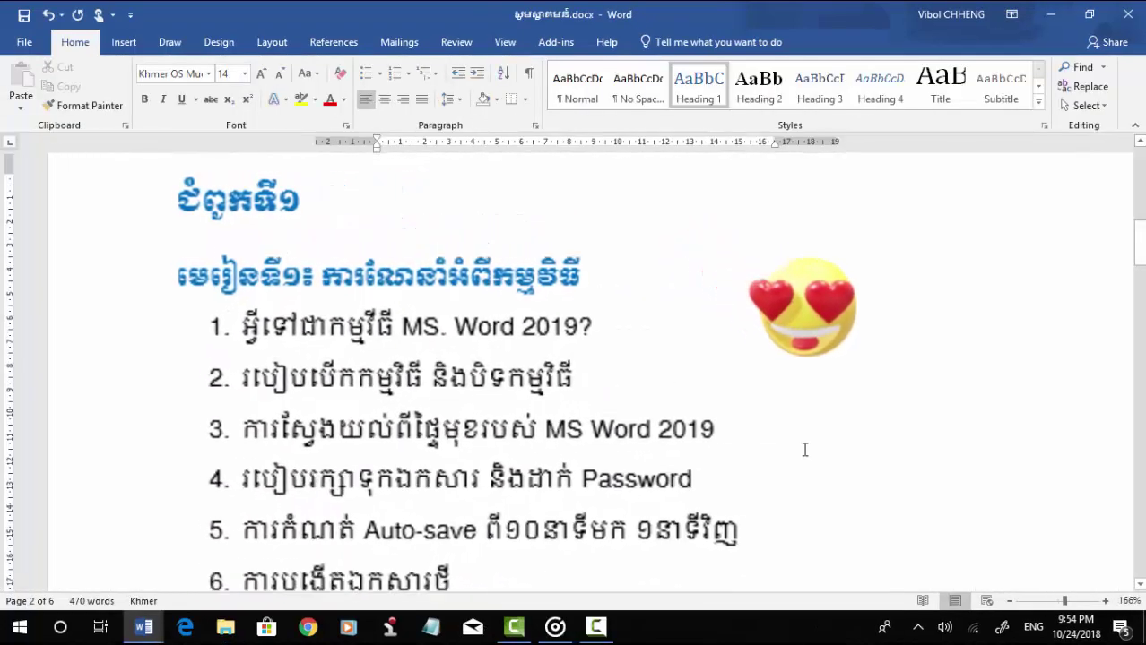
pyautogui.keyDown('ctrl'); pyautogui.scroll(2, 804, 450); pyautogui.keyUp('ctrl')
pyautogui.keyDown('ctrl'); pyautogui.scroll(2, 804, 450); pyautogui.keyUp('ctrl')
pyautogui.keyDown('ctrl'); pyautogui.scroll(-1, 804, 450); pyautogui.keyUp('ctrl')
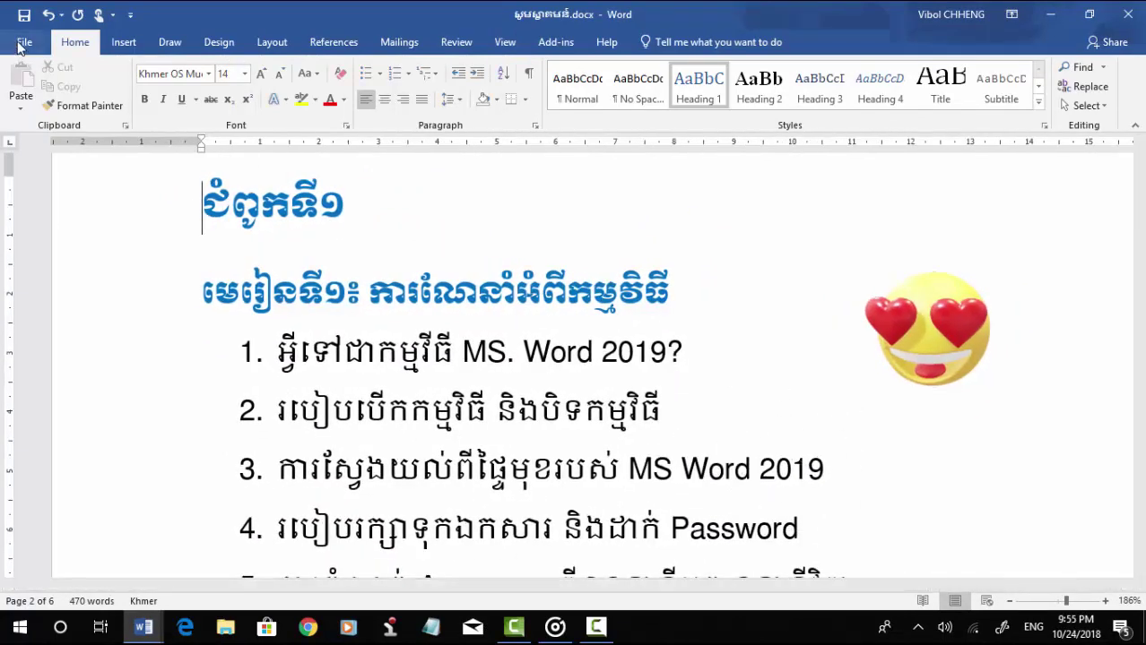
# View the Khmer lesson file's Info properties (1.85MB, 6 pages) and peek at the Properties dropdown.
pyautogui.click(22, 46)
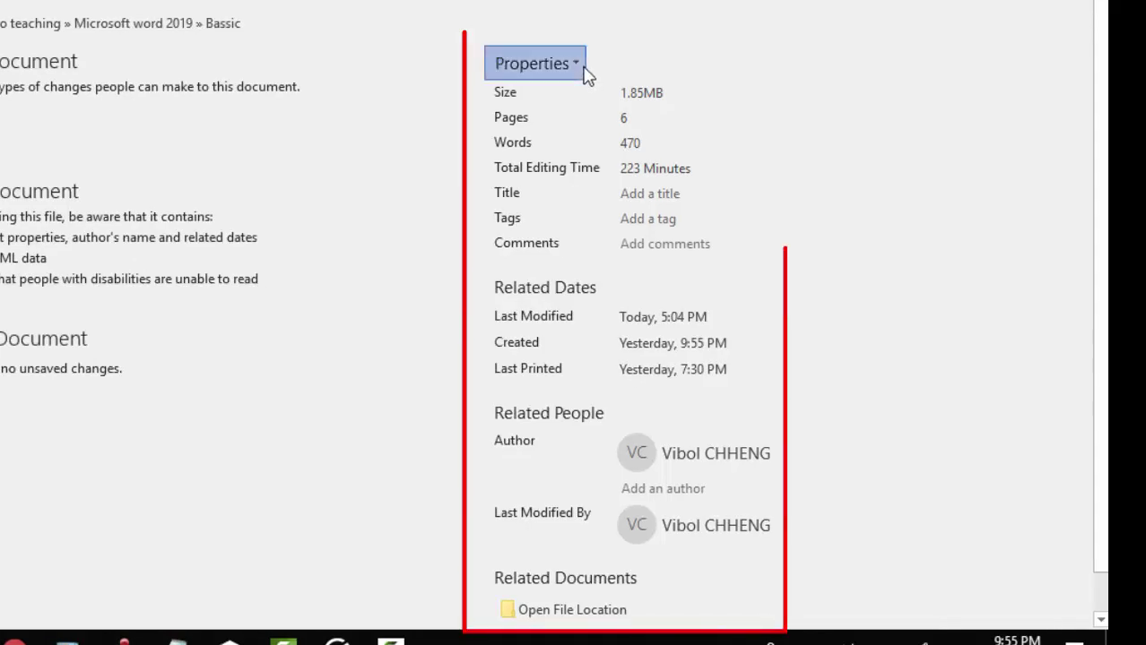
pyautogui.click(740, 179)
pyautogui.click(582, 70)
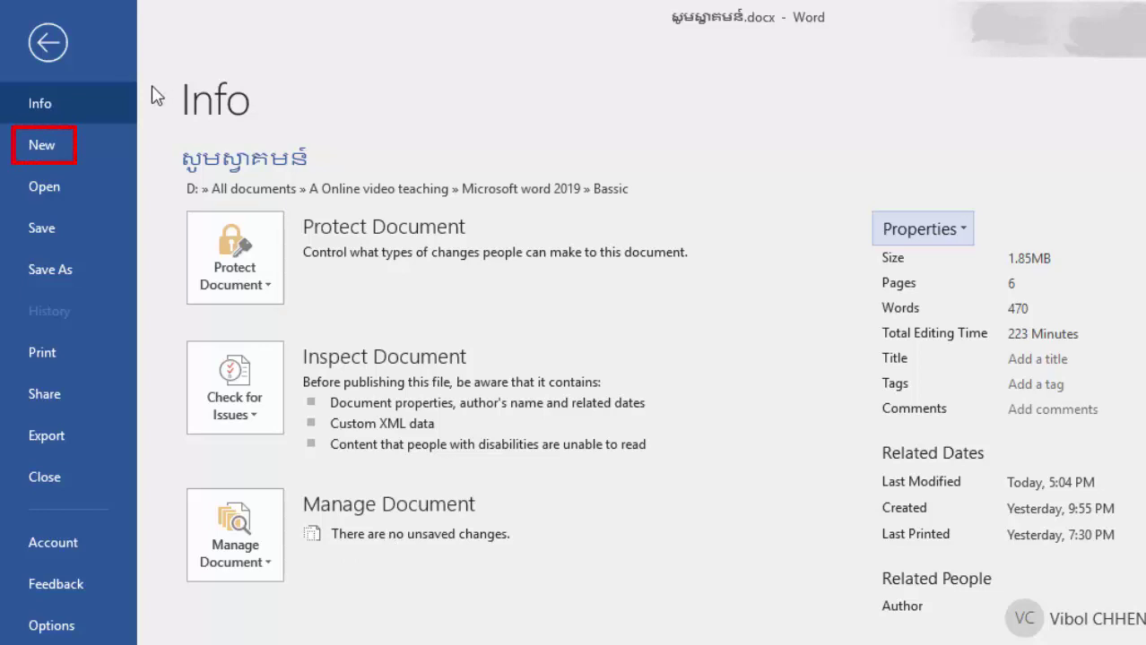
# Browse the New and Open pages, save the file, then view Save As locations under This PC.
pyautogui.click(73, 159)
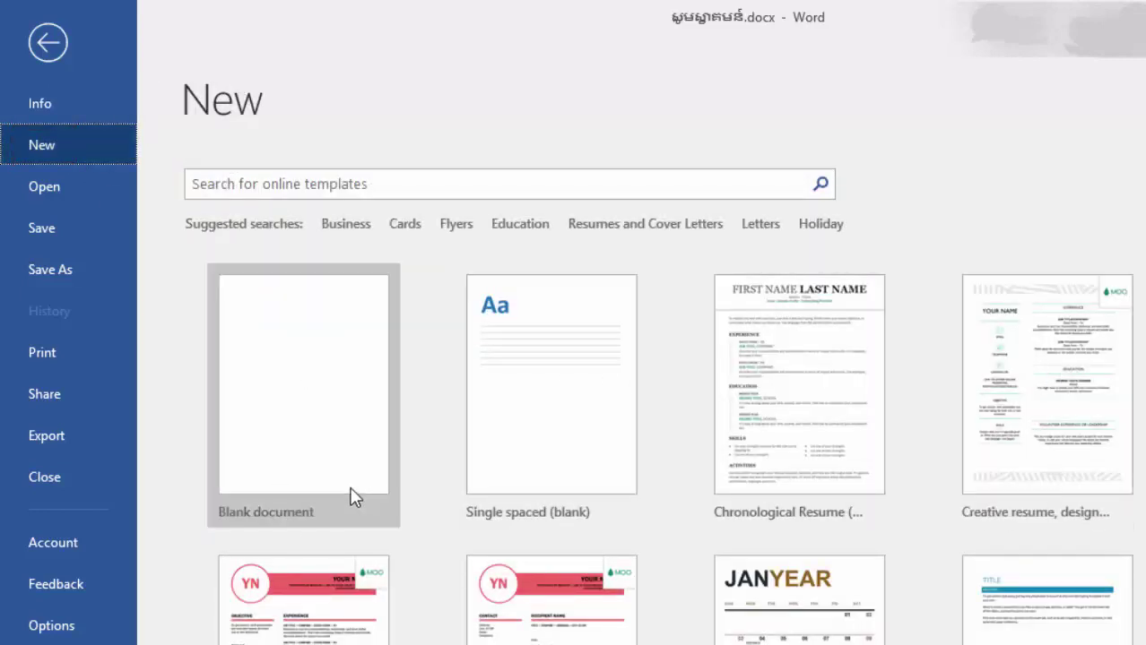
pyautogui.click(98, 197)
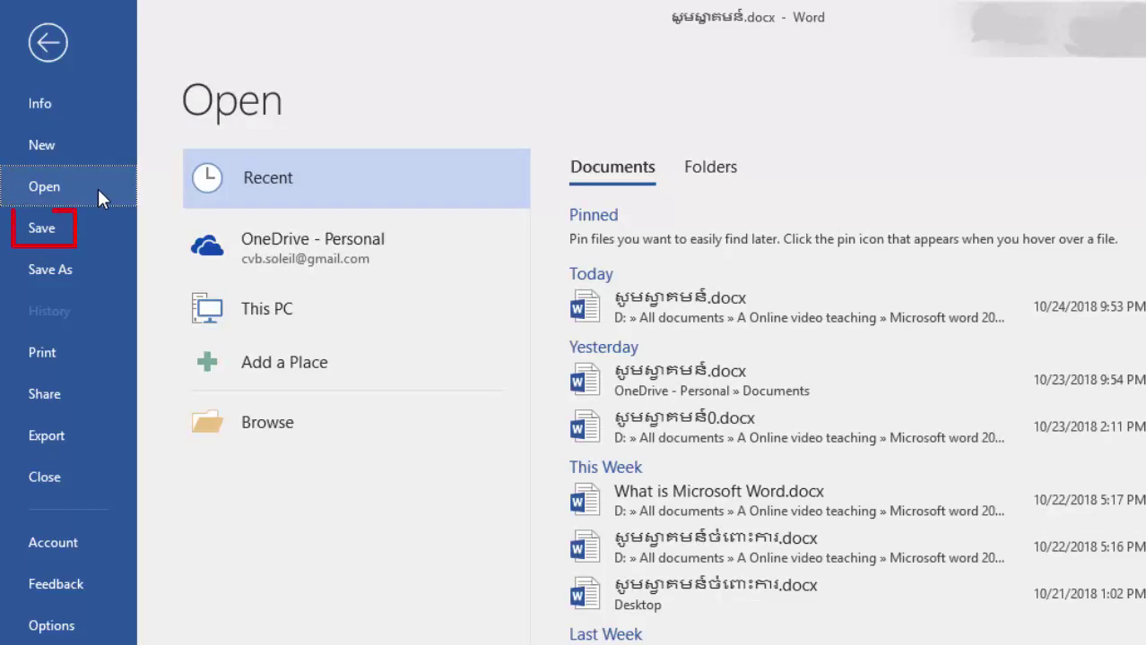
pyautogui.click(95, 218)
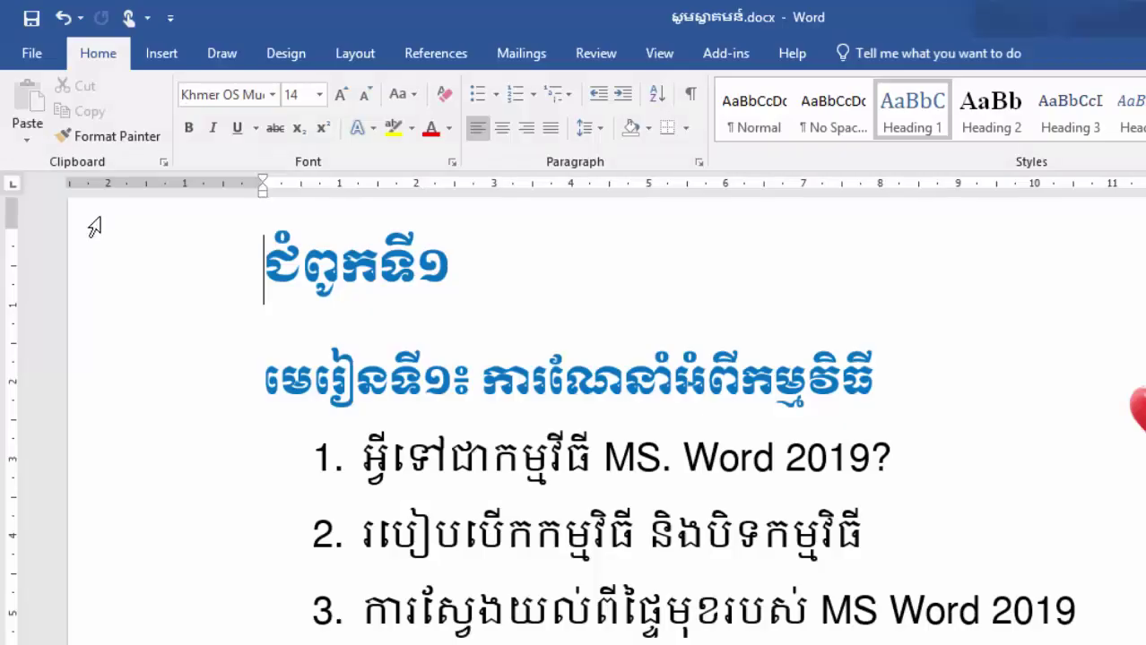
pyautogui.click(27, 58)
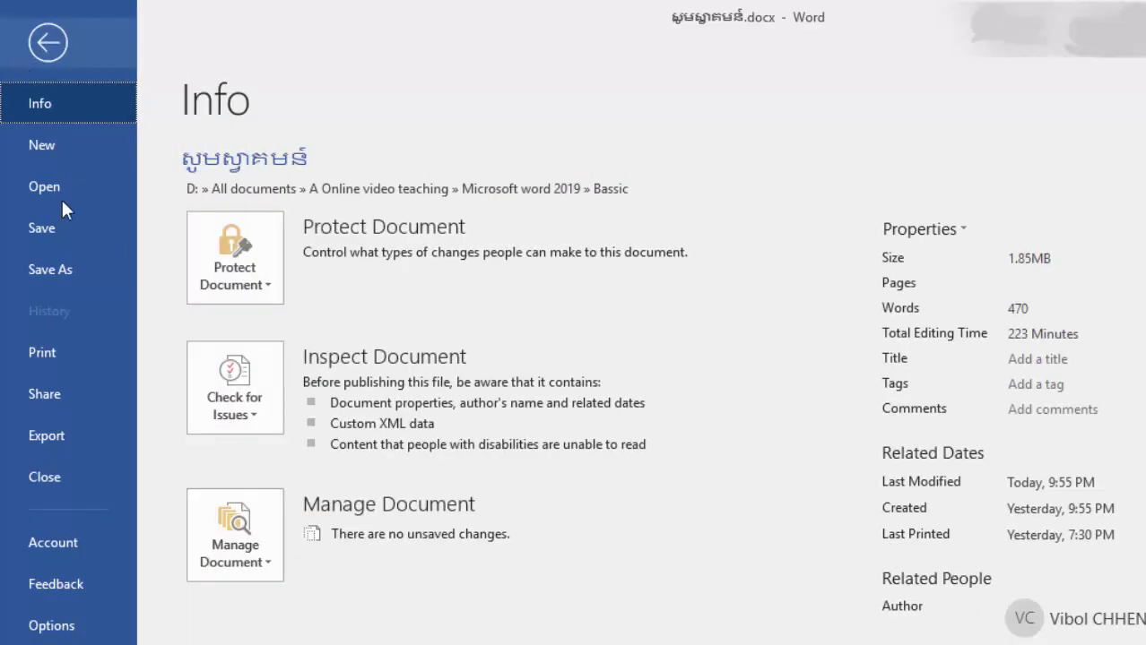
pyautogui.click(109, 266)
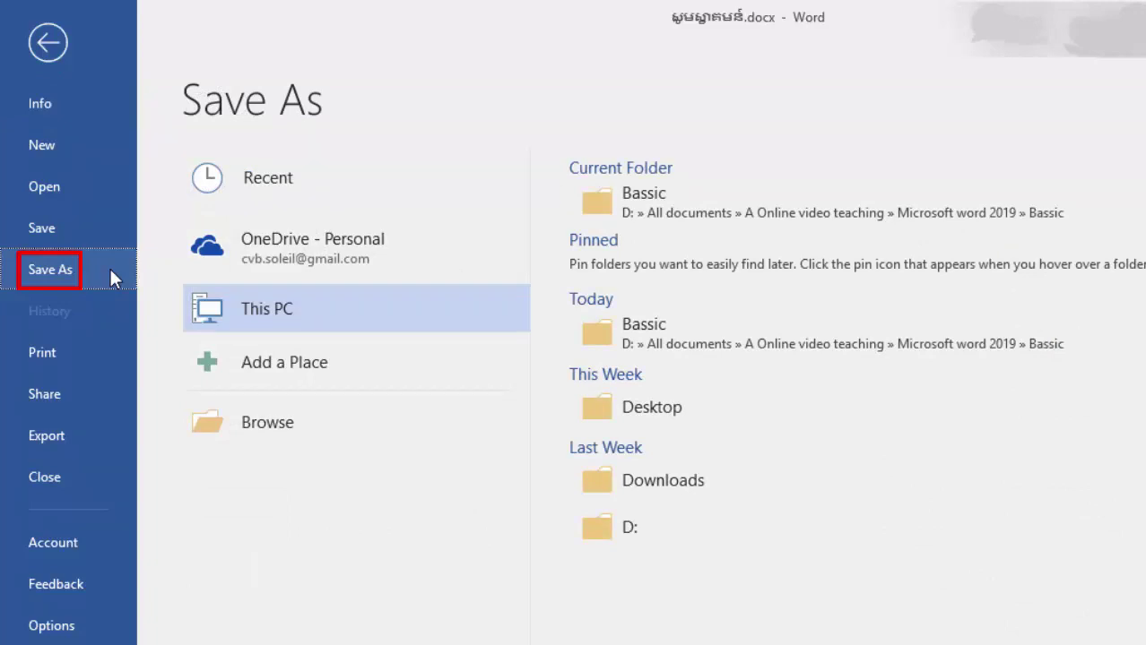
# Preview the Khmer lesson printout, then view the Share with People option.
pyautogui.click(109, 356)
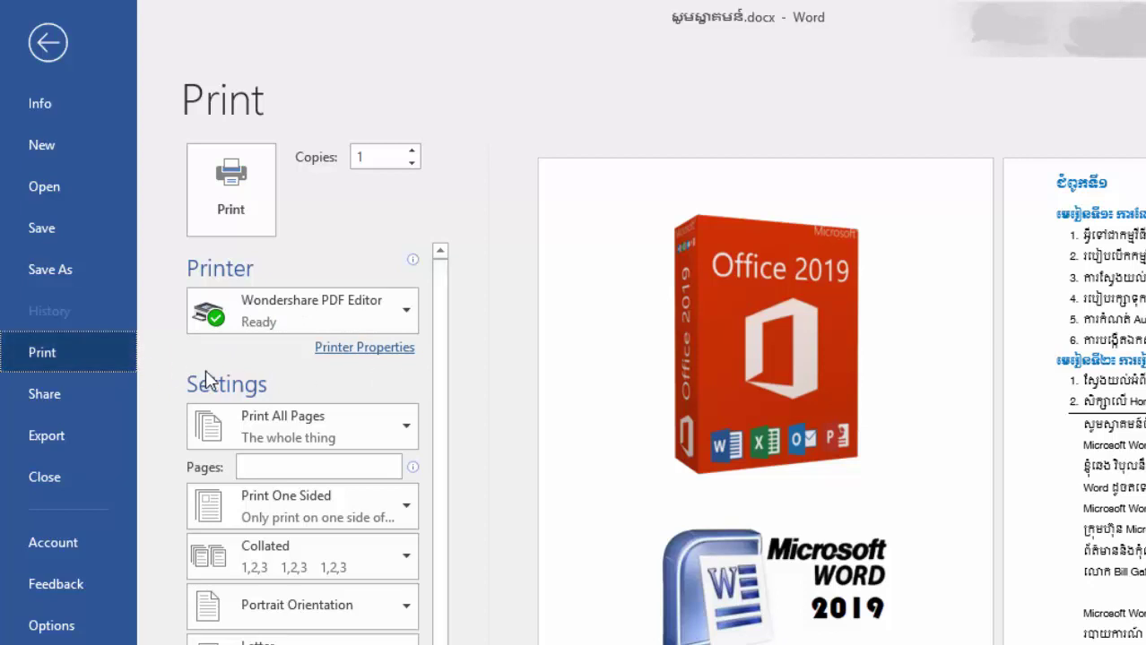
pyautogui.click(89, 396)
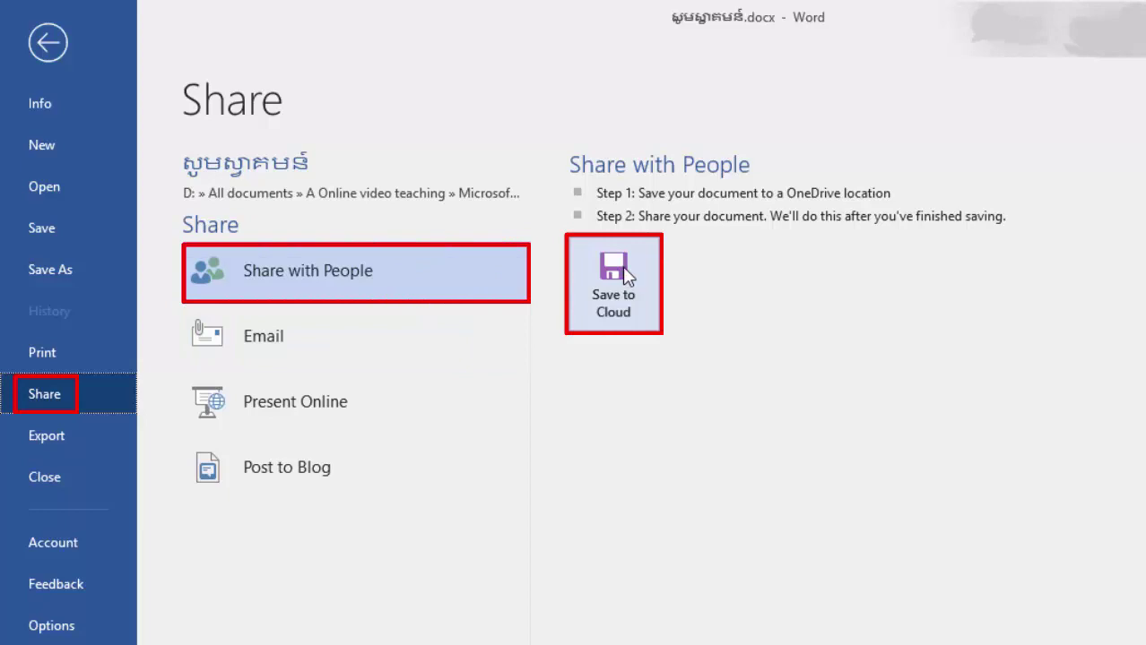
# Review the Email, Present Online and Post to Blog options, then view Create PDF/XPS on Export.
pyautogui.click(357, 333)
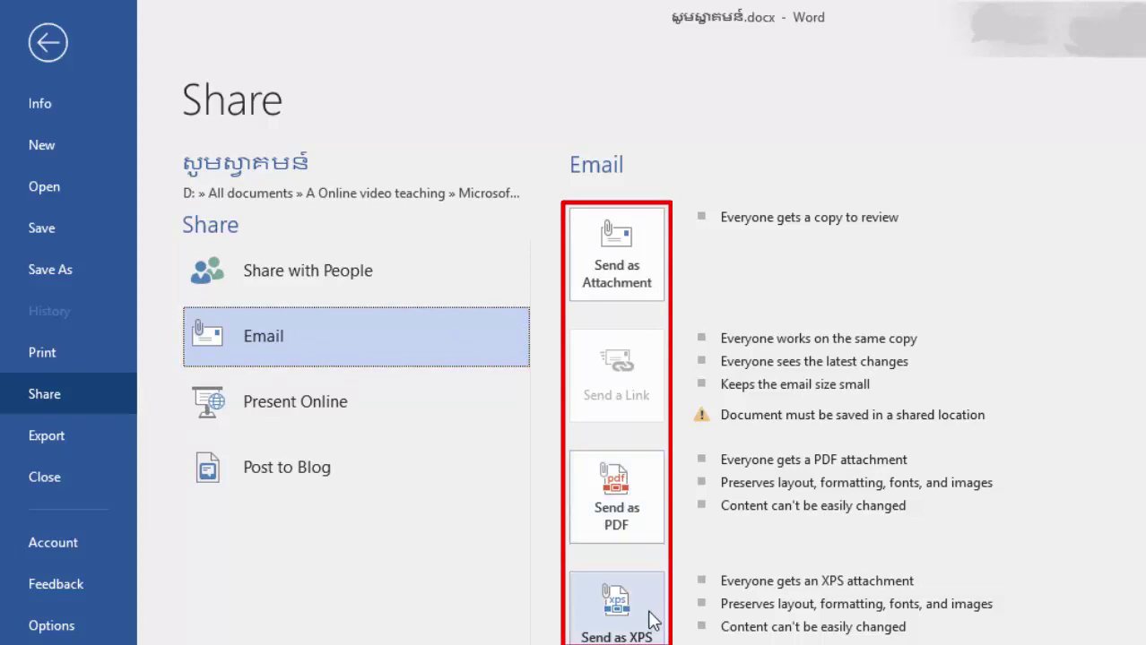
pyautogui.scroll(-1, 660, 616)
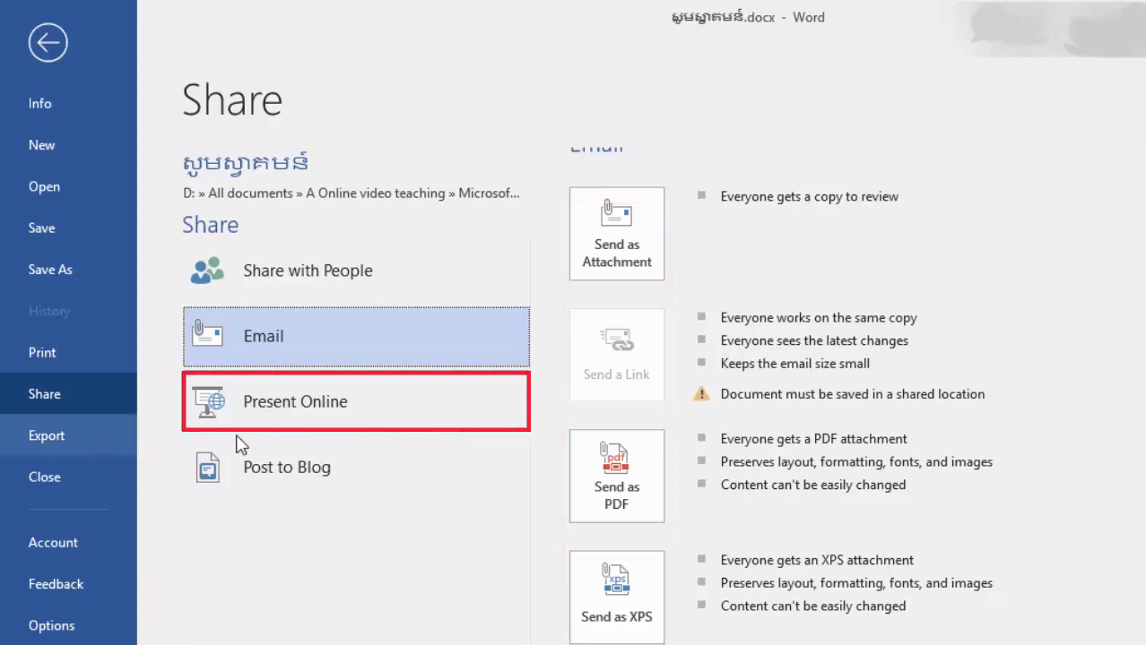
pyautogui.click(362, 415)
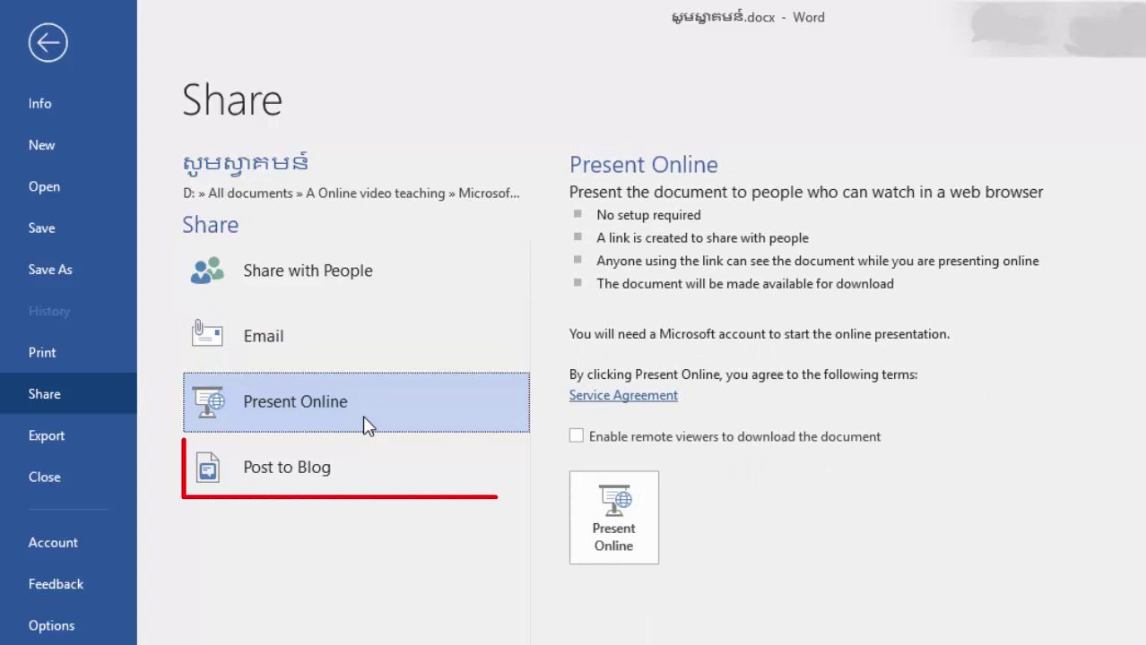
pyautogui.click(349, 476)
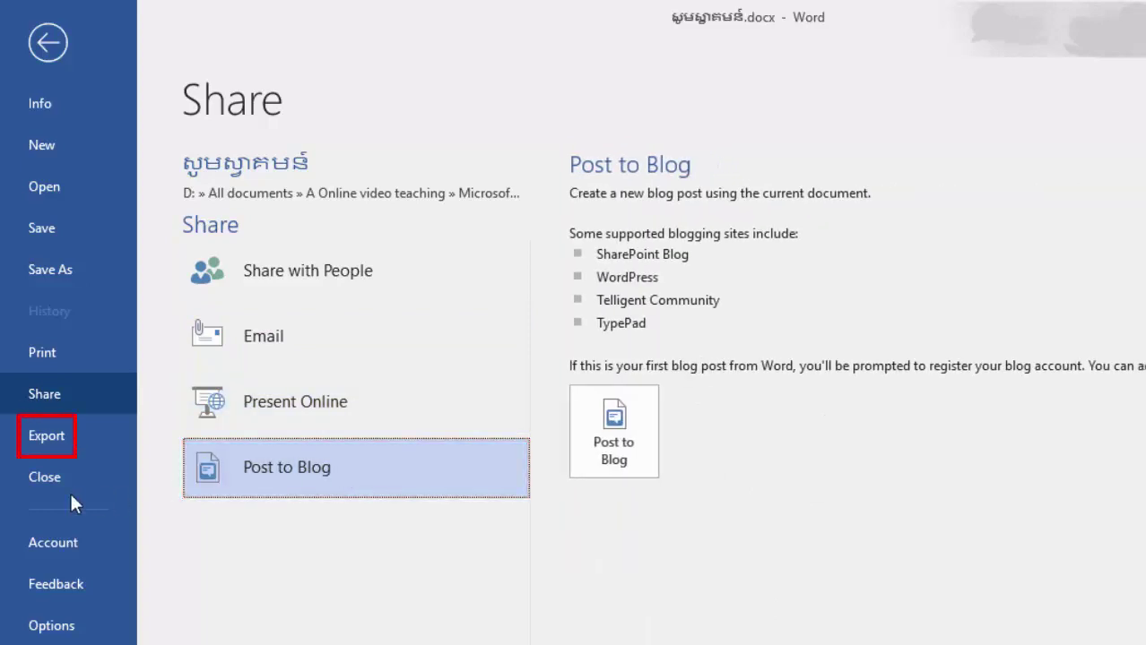
pyautogui.click(107, 448)
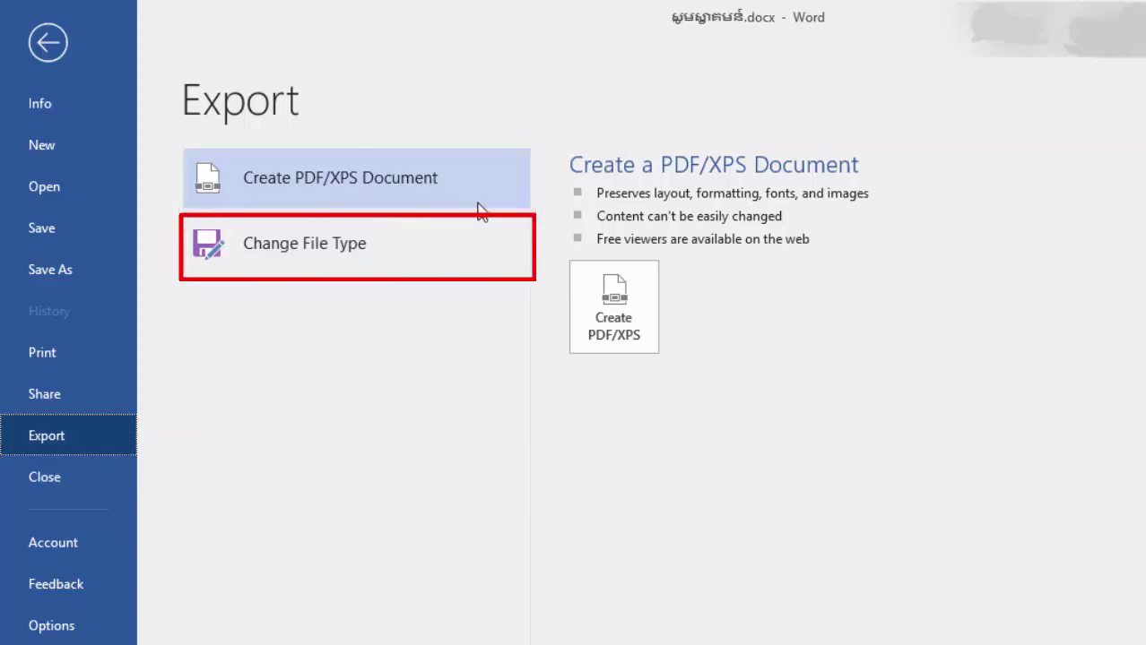
# Review the Change File Type list, then view the Office Professional Plus 2019 account details.
pyautogui.click(396, 245)
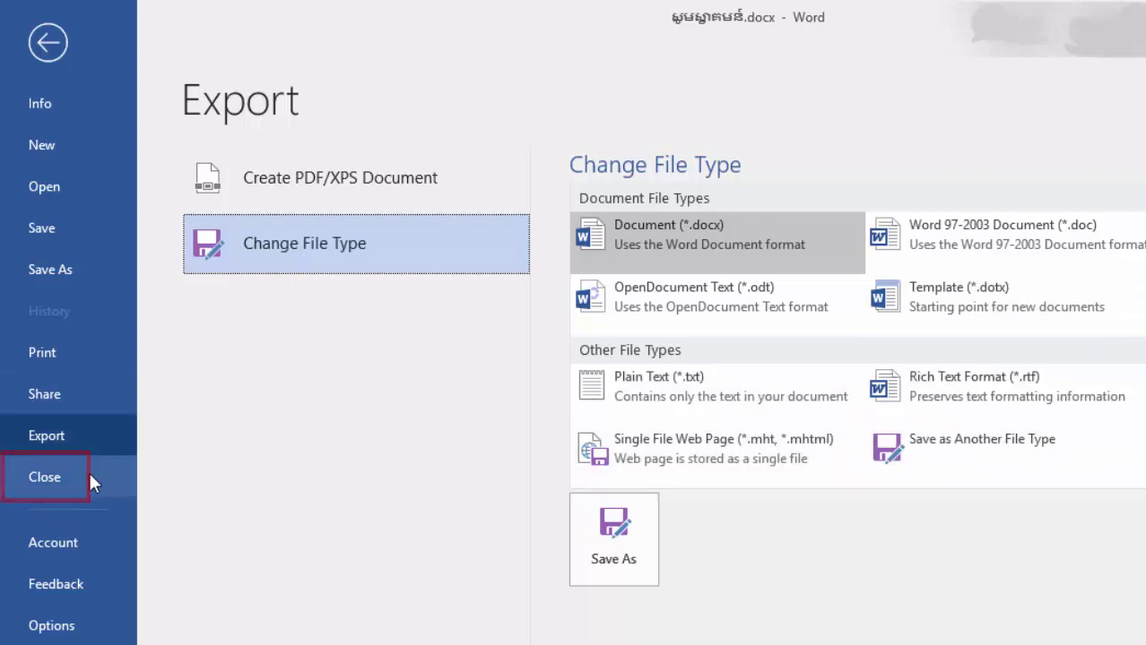
pyautogui.click(99, 549)
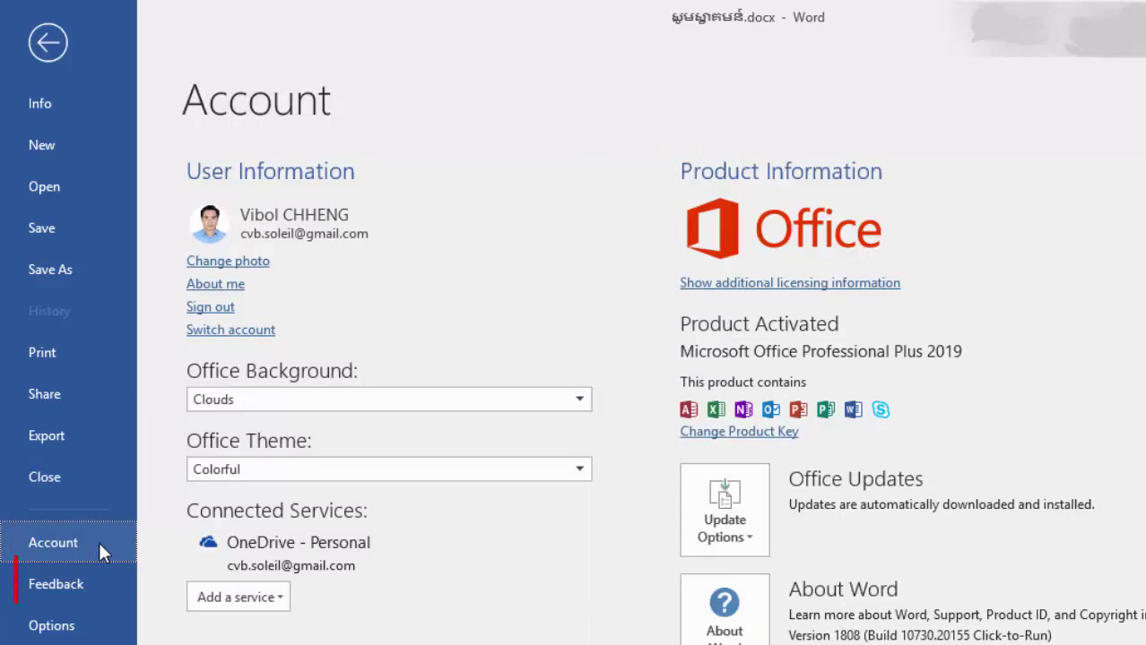
# View the Feedback page, then open Word Options on its General settings.
pyautogui.click(95, 597)
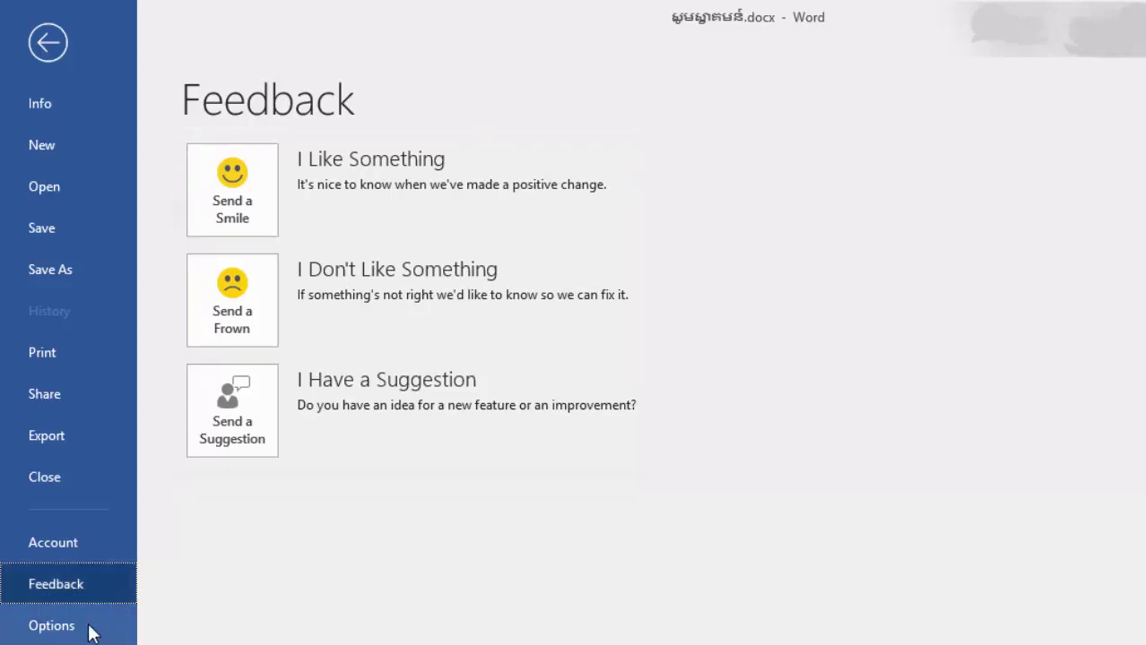
pyautogui.click(106, 624)
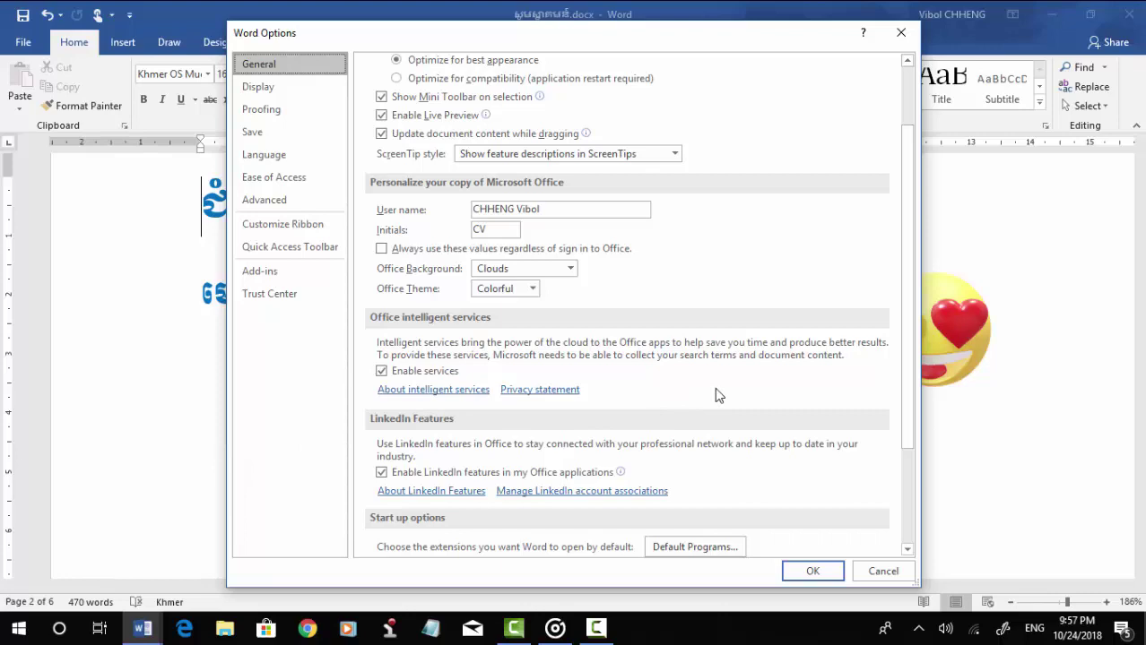
# Scroll through the General settings of Word Options and close it with OK, unchanged.
pyautogui.scroll(2, 717, 391)
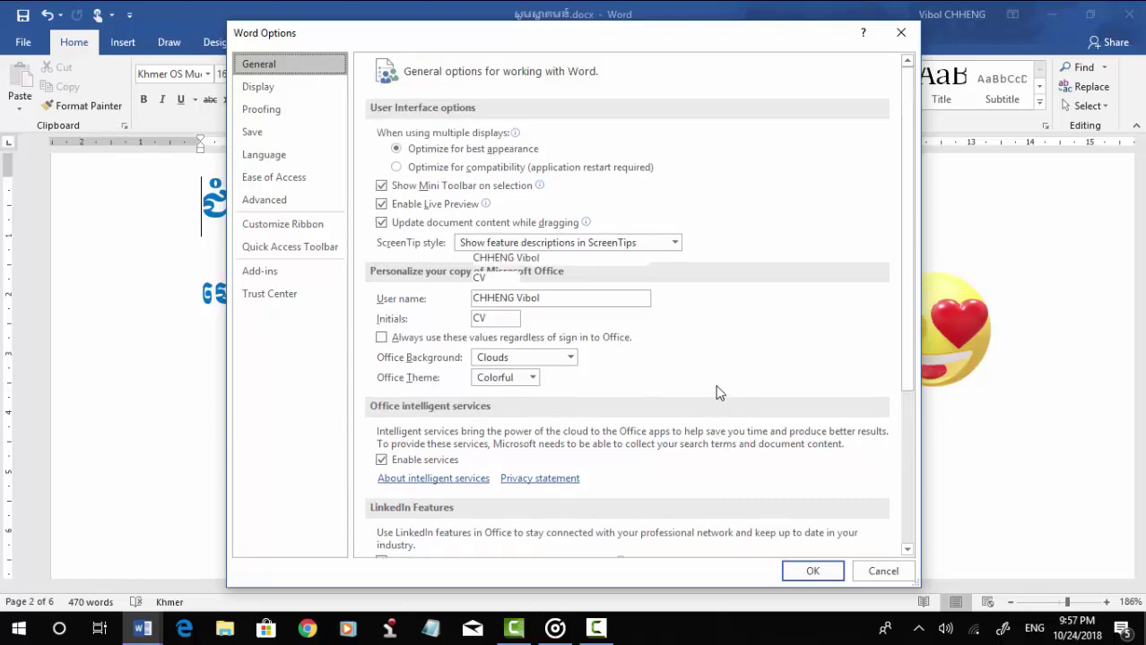
pyautogui.scroll(-5, 717, 392)
pyautogui.scroll(-1, 717, 392)
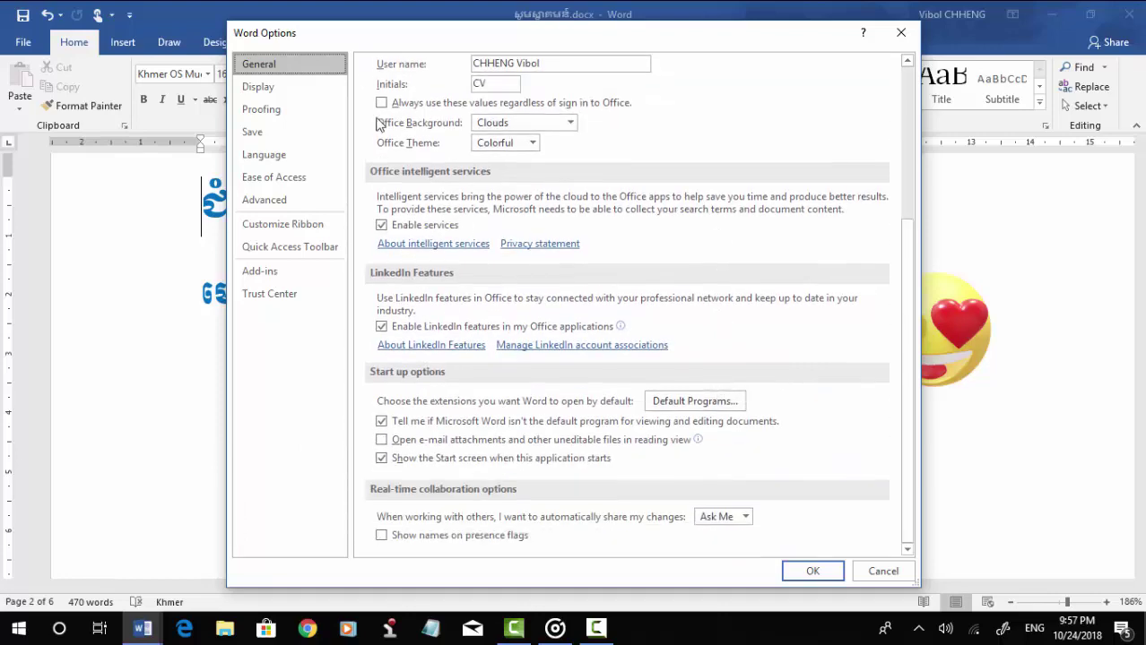
pyautogui.click(812, 571)
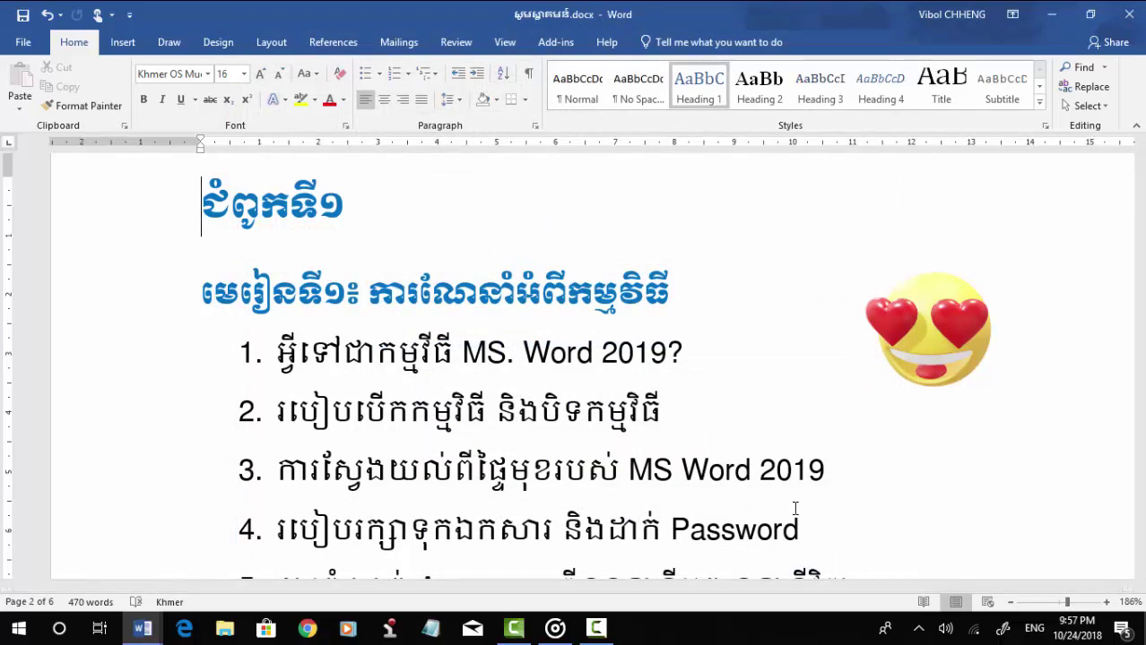
# Scroll down the Khmer lesson outline, then close its window to reveal Document1.
pyautogui.scroll(-1, 884, 499)
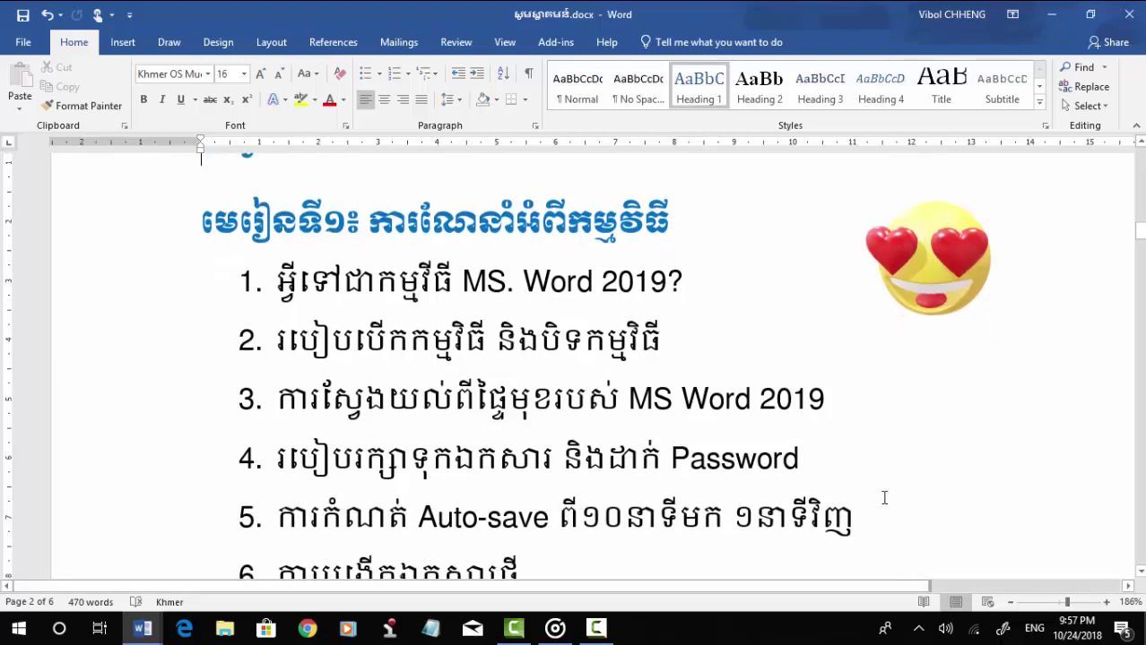
pyautogui.scroll(-1, 884, 498)
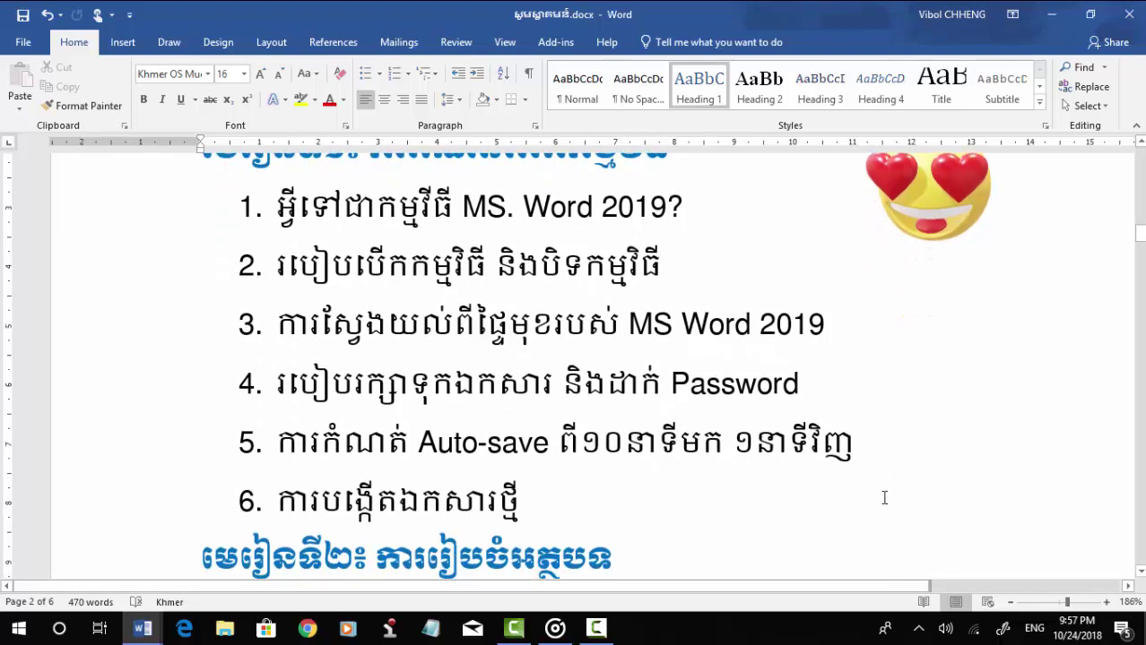
pyautogui.click(1129, 15)
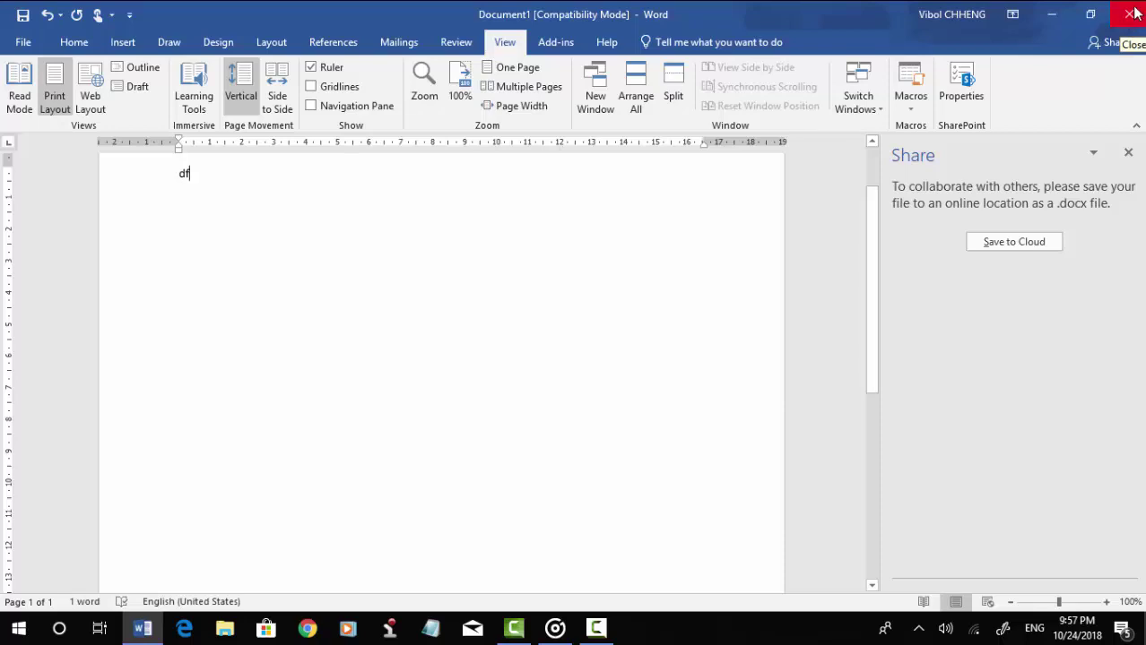
# Close Document1 with Don't Save, quitting Word to the Windows desktop.
pyautogui.click(1129, 25)
pyautogui.click(572, 347)
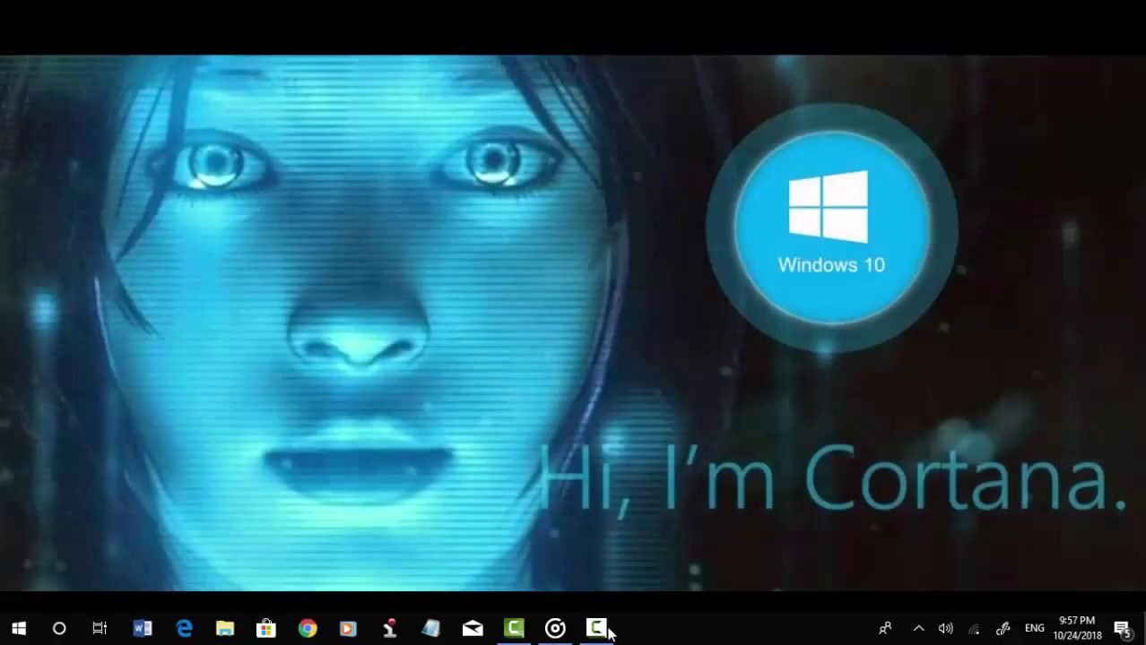
pyautogui.click(595, 628)
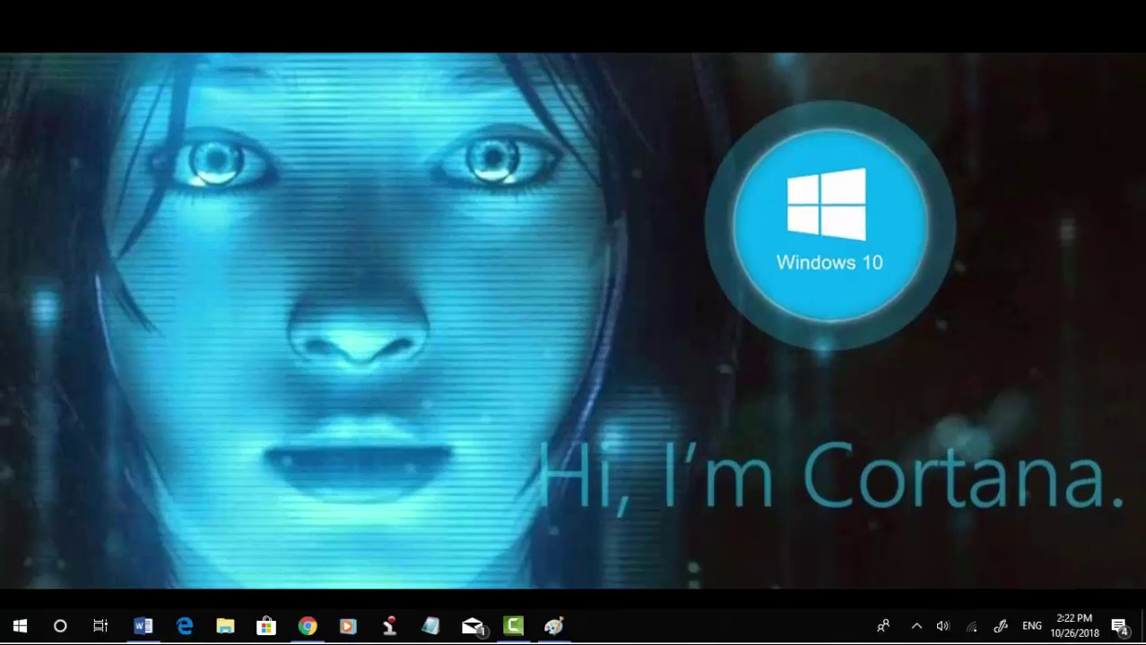